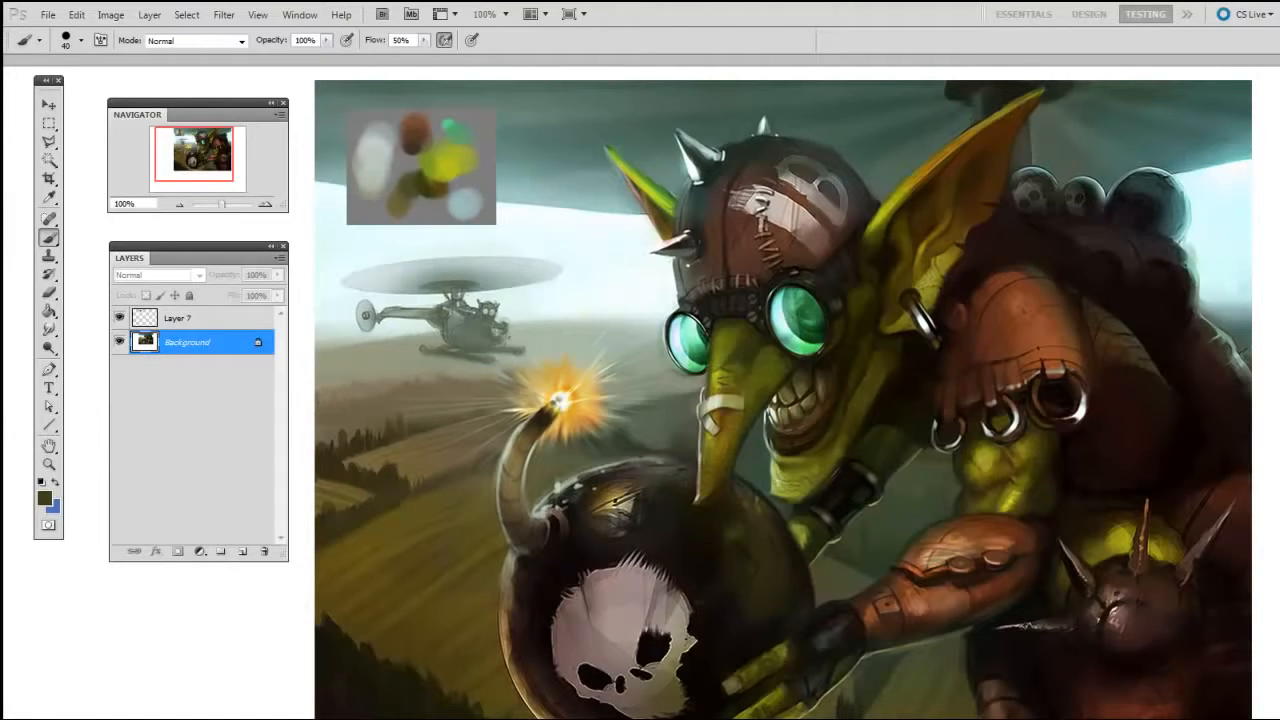
# Select the palette layer, Layer 7, and toggle its visibility off and back on
pyautogui.moveTo(600, 315); pyautogui.dragTo(714, 410)
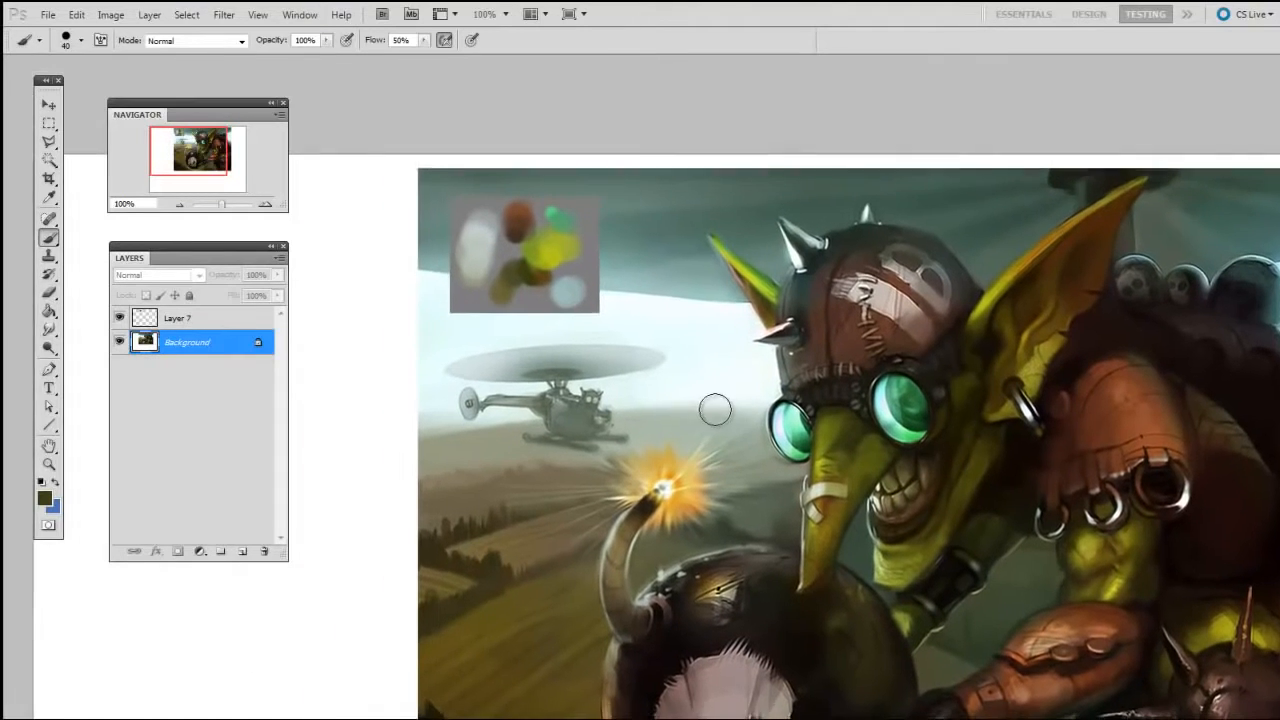
pyautogui.hotkey('ctrl', '+')
pyautogui.moveTo(681, 205); pyautogui.dragTo(772, 462)
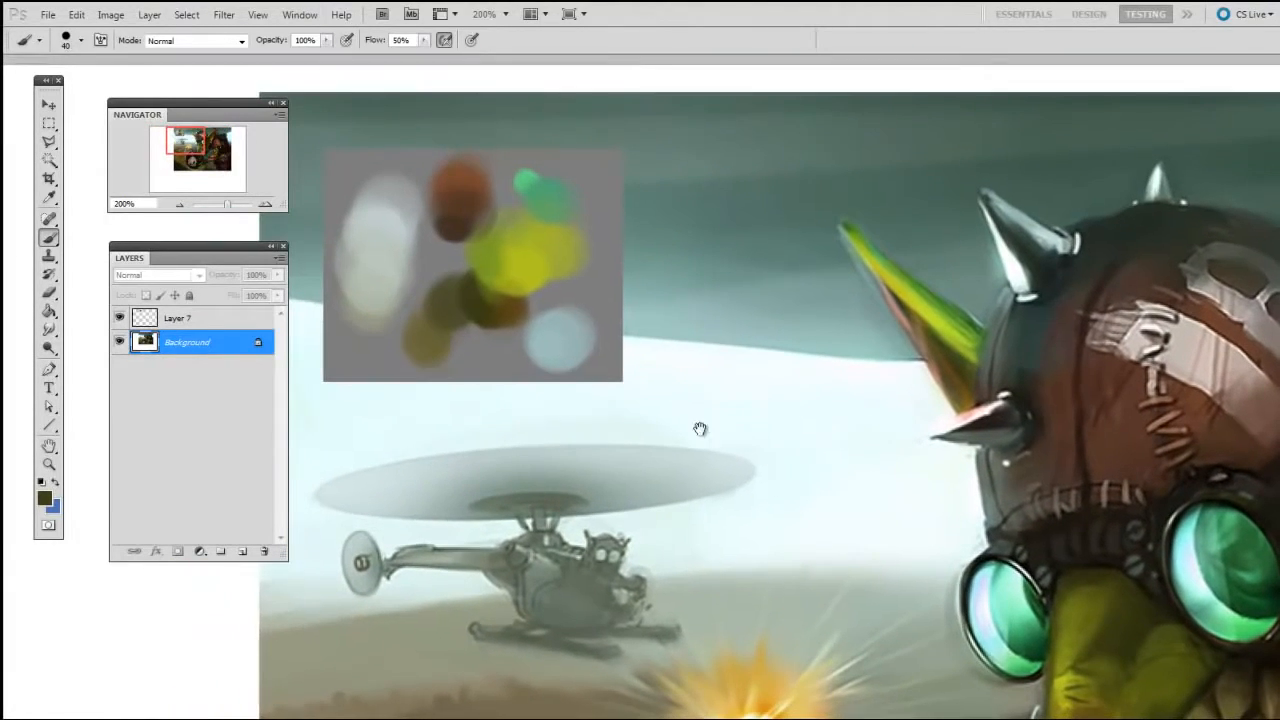
pyautogui.click(210, 322)
pyautogui.moveTo(849, 600); pyautogui.dragTo(846, 623)
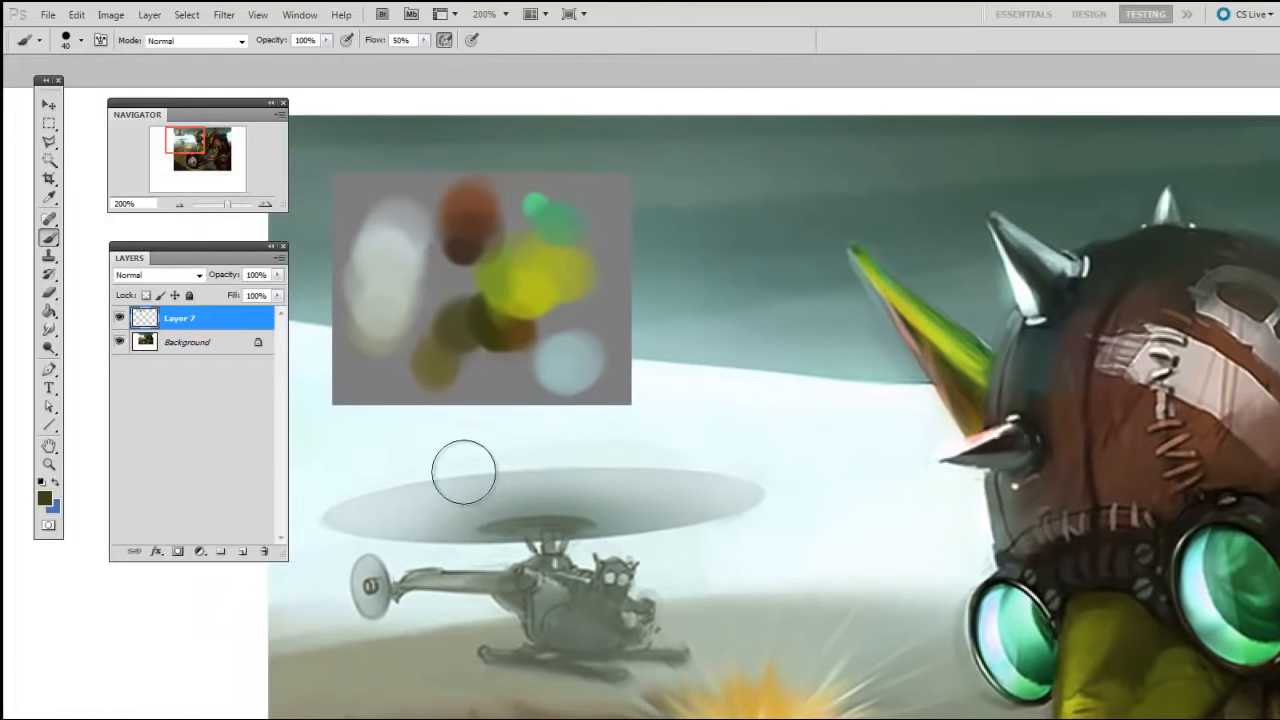
pyautogui.click(119, 318)
pyautogui.click(119, 318)
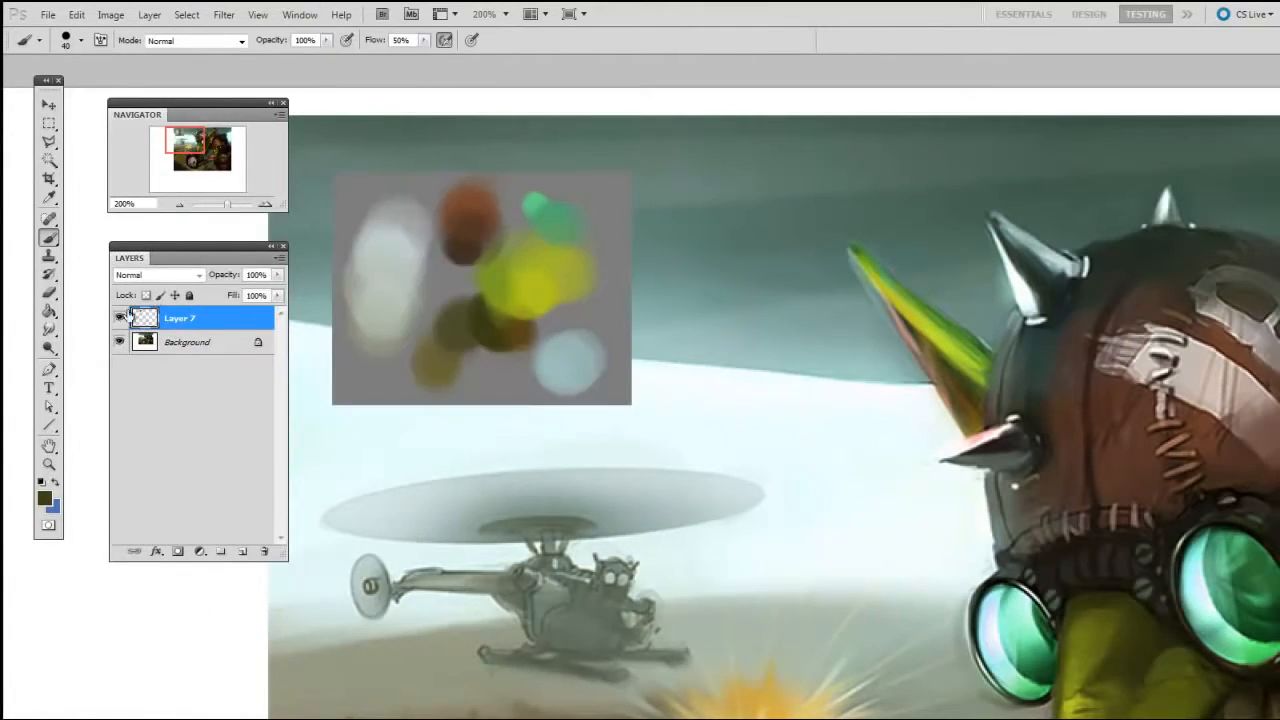
# Move the colour palette block closer to the painting's upper-left corner
pyautogui.click(48, 104)
pyautogui.moveTo(577, 384); pyautogui.dragTo(1094, 644)
pyautogui.moveTo(1102, 711); pyautogui.dragTo(1005, 681)
pyautogui.moveTo(936, 536); pyautogui.dragTo(1111, 318)
pyautogui.moveTo(1156, 387); pyautogui.dragTo(537, 309)
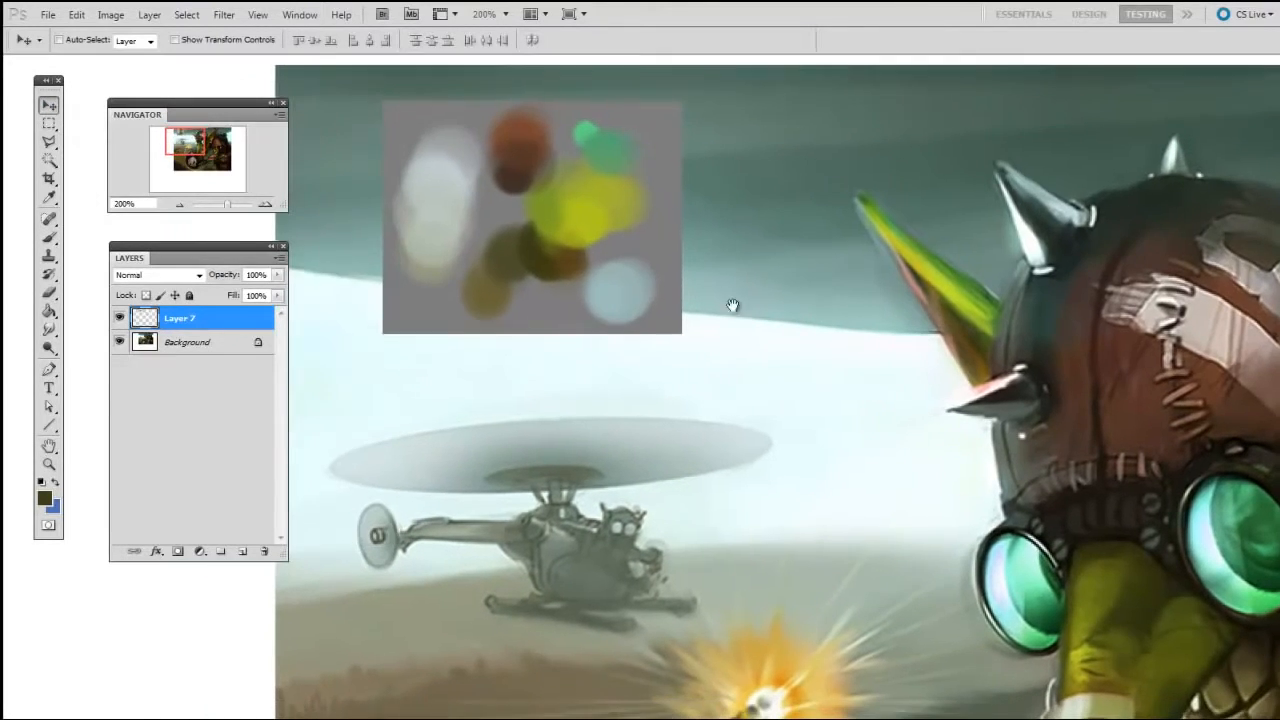
pyautogui.moveTo(567, 301); pyautogui.dragTo(488, 298)
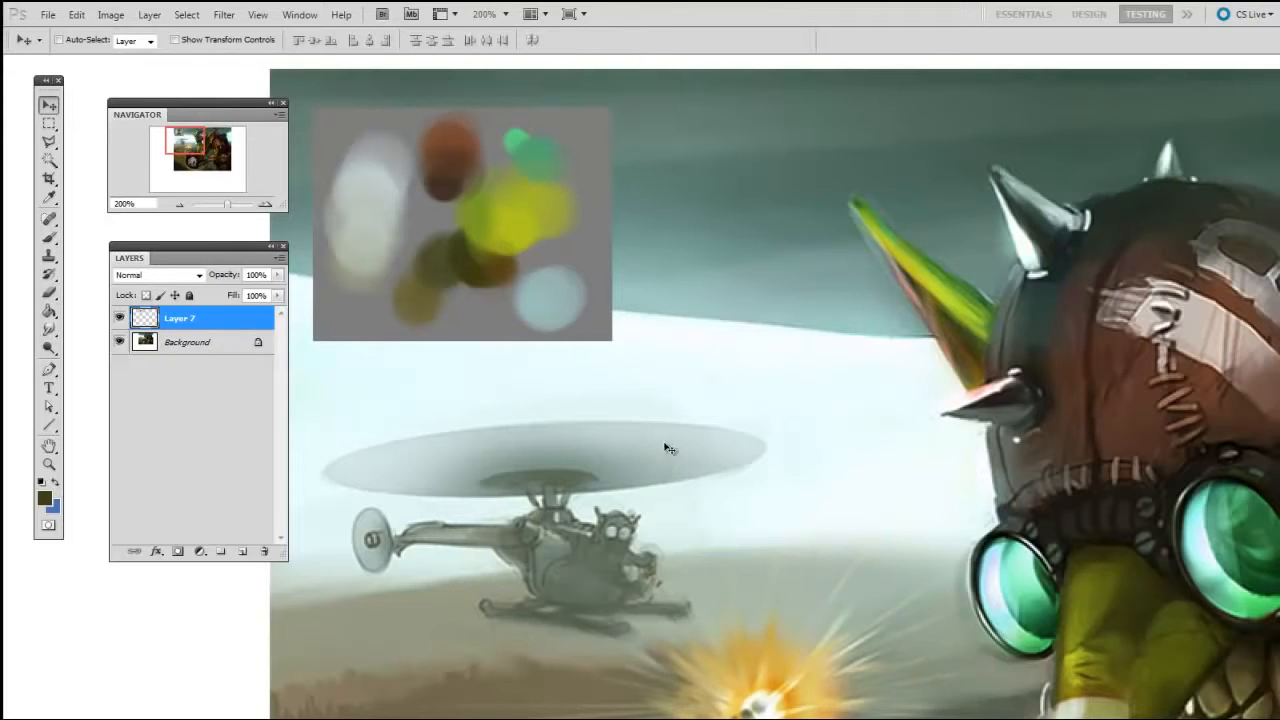
# Create a new layer above Layer 7 and choose a 19 px brush
pyautogui.hotkey('ctrl', '-')
pyautogui.moveTo(609, 387); pyautogui.dragTo(477, 285)
pyautogui.moveTo(664, 467); pyautogui.dragTo(656, 463)
pyautogui.rightClick(545, 375)
pyautogui.click(522, 488)
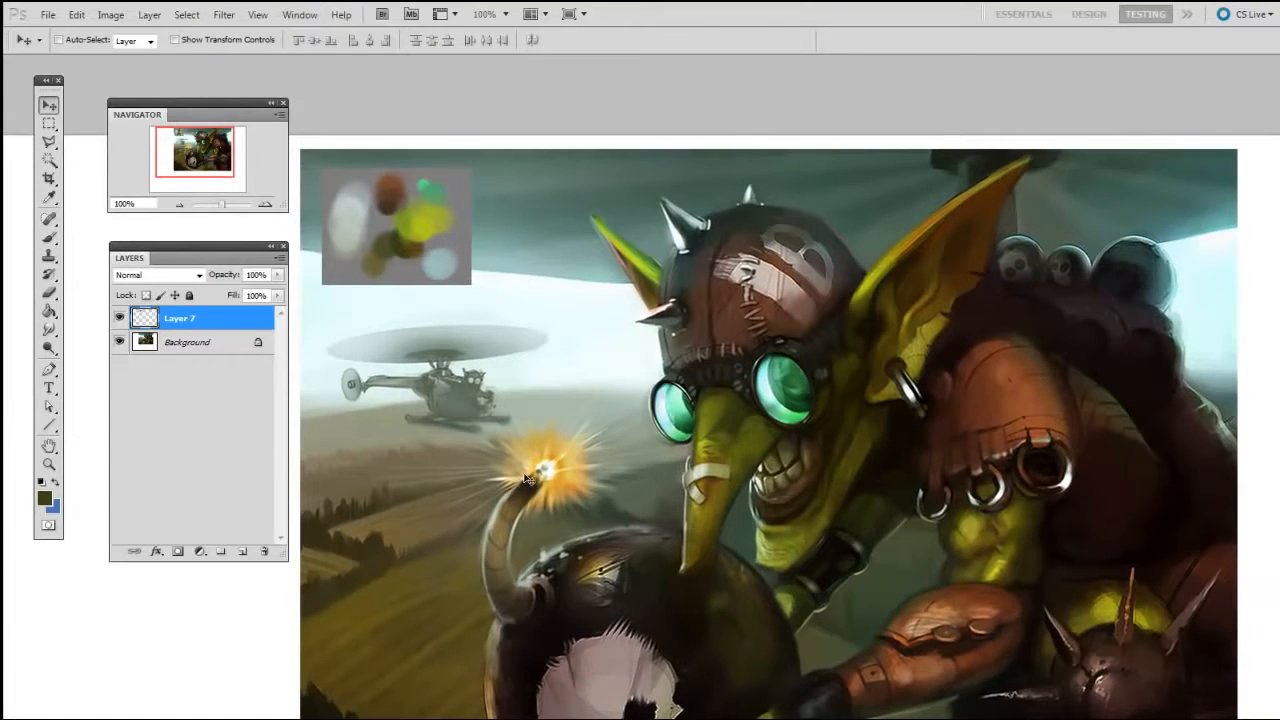
pyautogui.hotkey('ctrl', 'shift', 'alt', 'n')
pyautogui.press('b')
pyautogui.rightClick(537, 445)
pyautogui.click(558, 540)
pyautogui.click(506, 585)
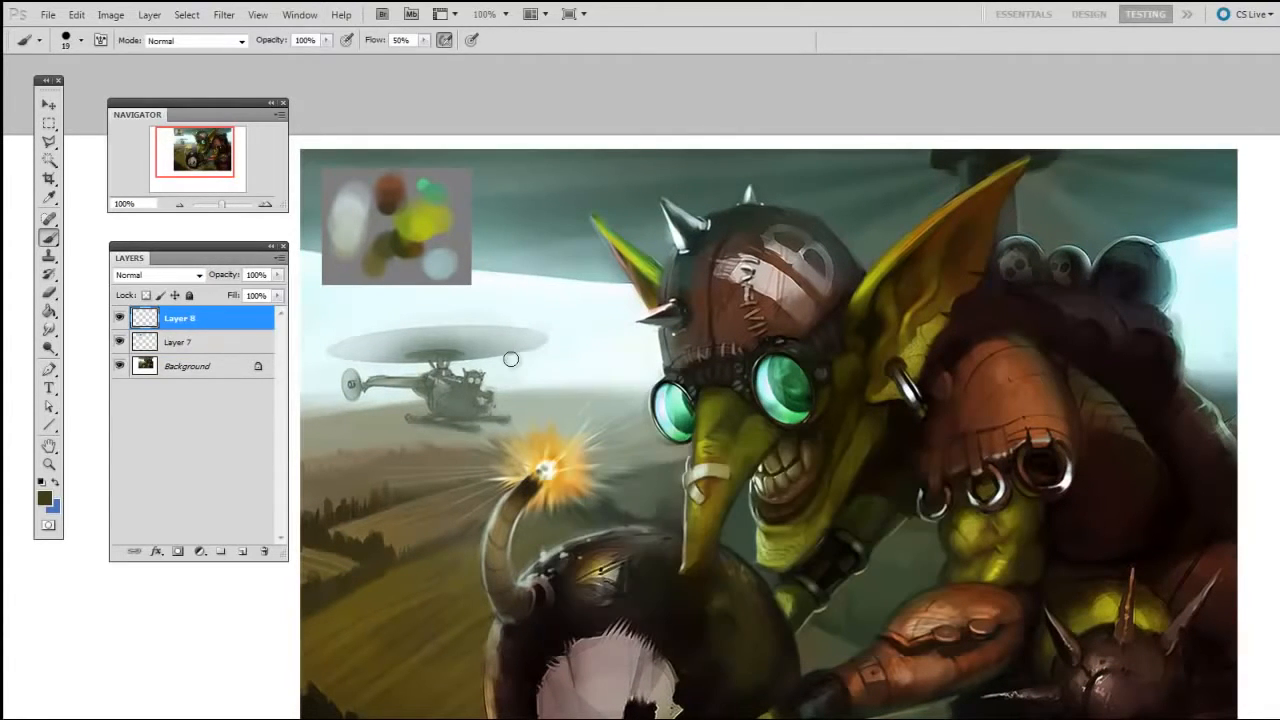
# Sample the palette's light blue and dab it beside the helicopter with the brush enlarged to 100 px
pyautogui.moveTo(546, 477); pyautogui.dragTo(540, 480)
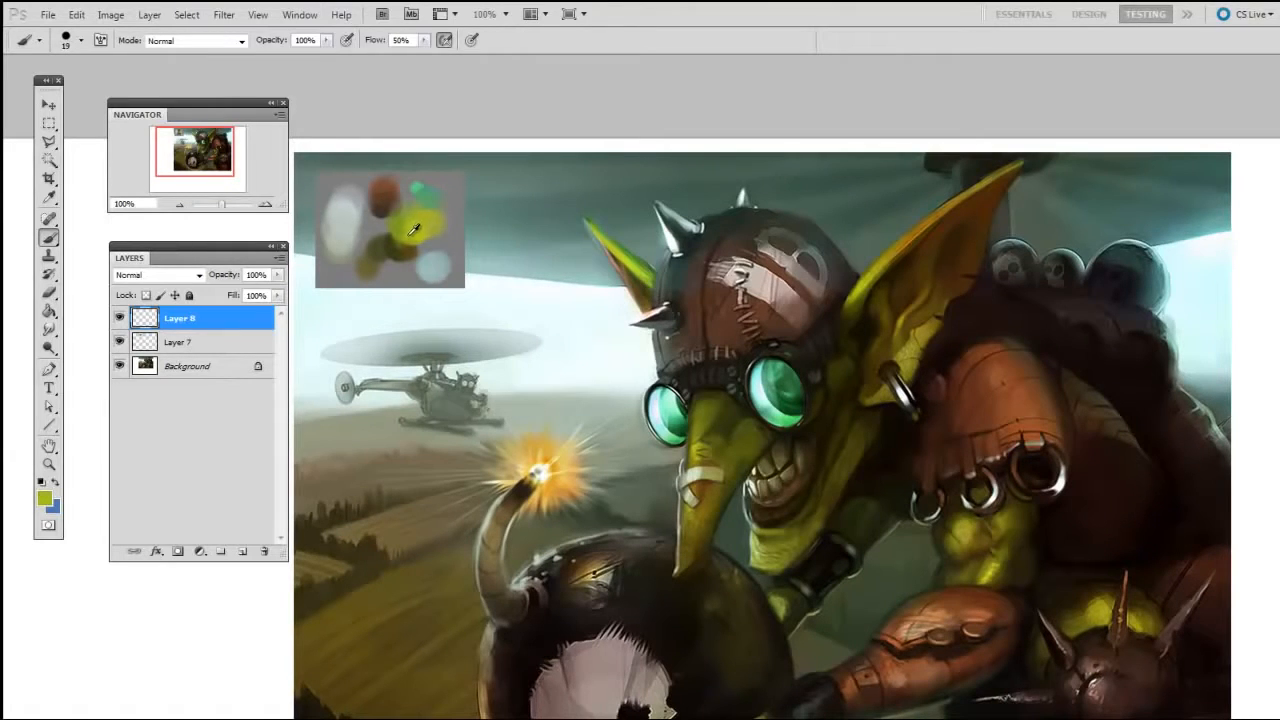
pyautogui.keyDown('alt'); pyautogui.click(430, 258); pyautogui.keyUp('alt')
pyautogui.press(']')
pyautogui.press(']')
pyautogui.press(']')
pyautogui.press(']')
pyautogui.press(']')
pyautogui.press(']')
# Sample the palette's brown, yellow and yellow-green and dab each beside the helicopter in an overlapping column
pyautogui.keyDown('alt'); pyautogui.click(388, 193); pyautogui.keyUp('alt')
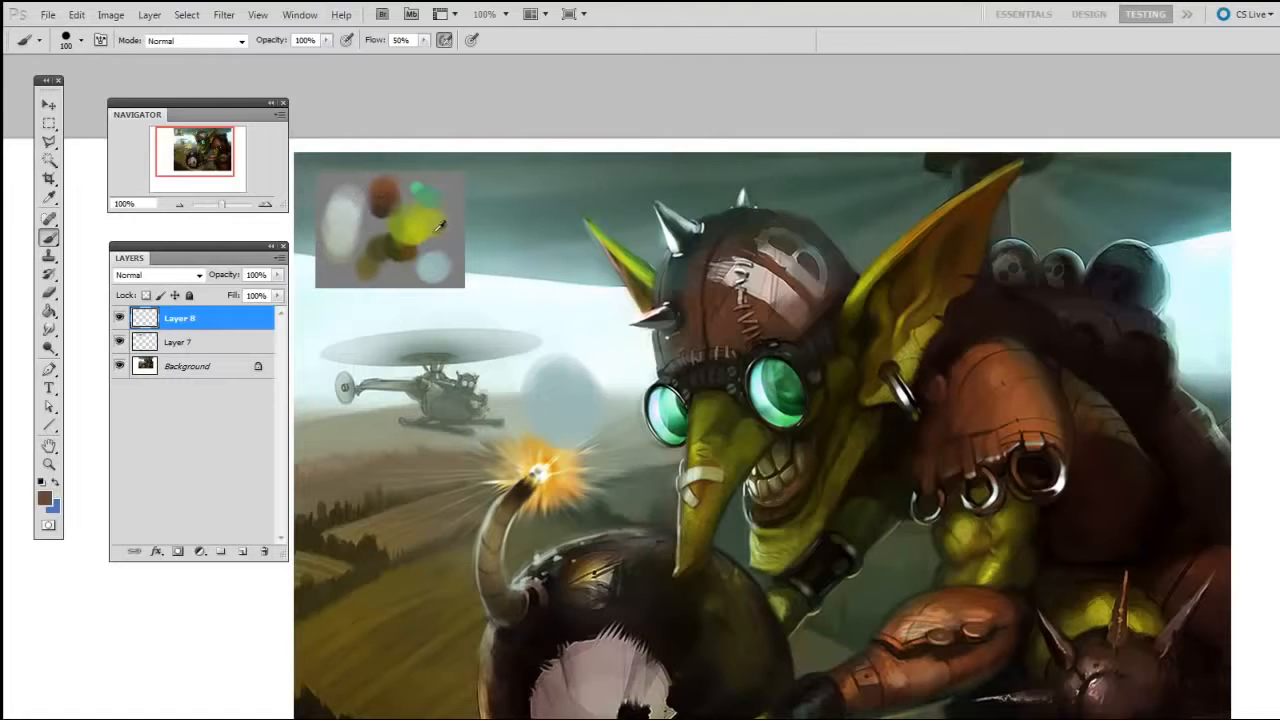
pyautogui.press('[')
pyautogui.moveTo(573, 377)
pyautogui.mouseDown()
pyautogui.moveTo(571, 394)
pyautogui.moveTo(563, 289)
pyautogui.mouseUp()
pyautogui.keyDown('alt'); pyautogui.click(416, 226); pyautogui.keyUp('alt')
pyautogui.keyDown('alt'); pyautogui.click(418, 219); pyautogui.keyUp('alt')
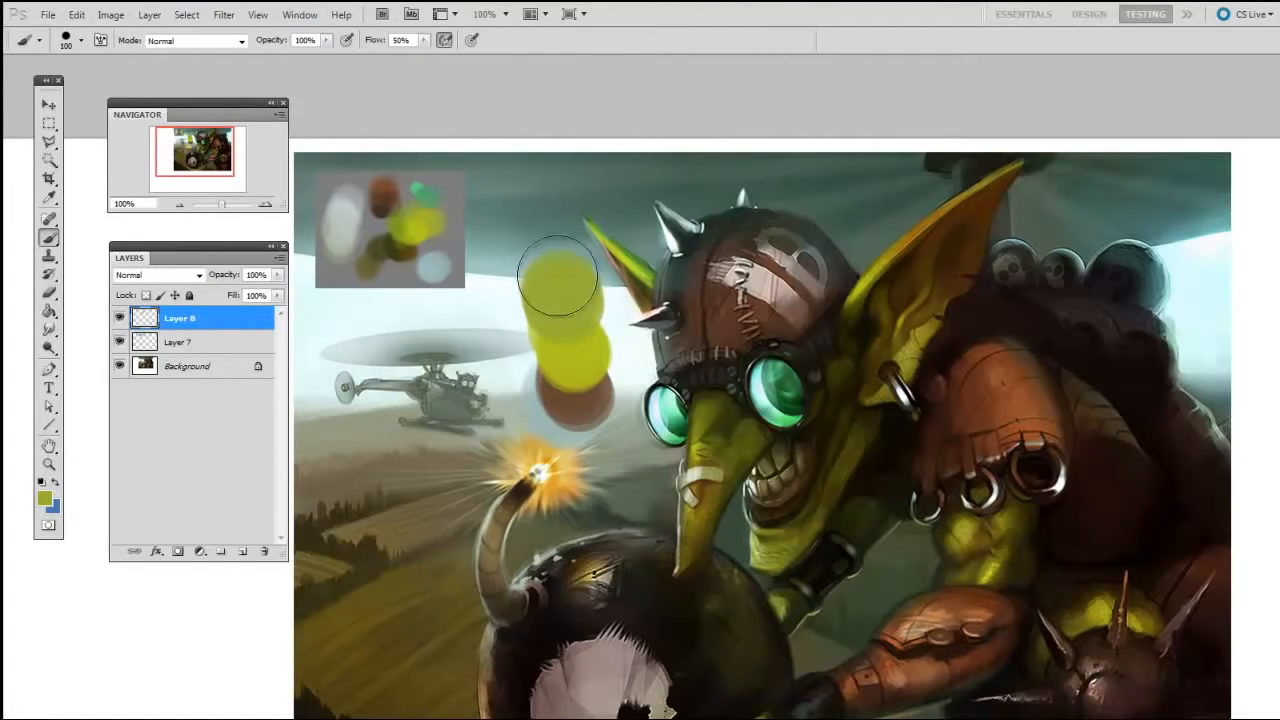
# Sample the palette's light blue again and paint it across the test dabs with a 125 px brush
pyautogui.keyDown('alt'); pyautogui.click(429, 257); pyautogui.keyUp('alt')
pyautogui.press(']')
pyautogui.press(']')
pyautogui.moveTo(528, 355); pyautogui.dragTo(532, 351)
pyautogui.moveTo(682, 435); pyautogui.dragTo(690, 413)
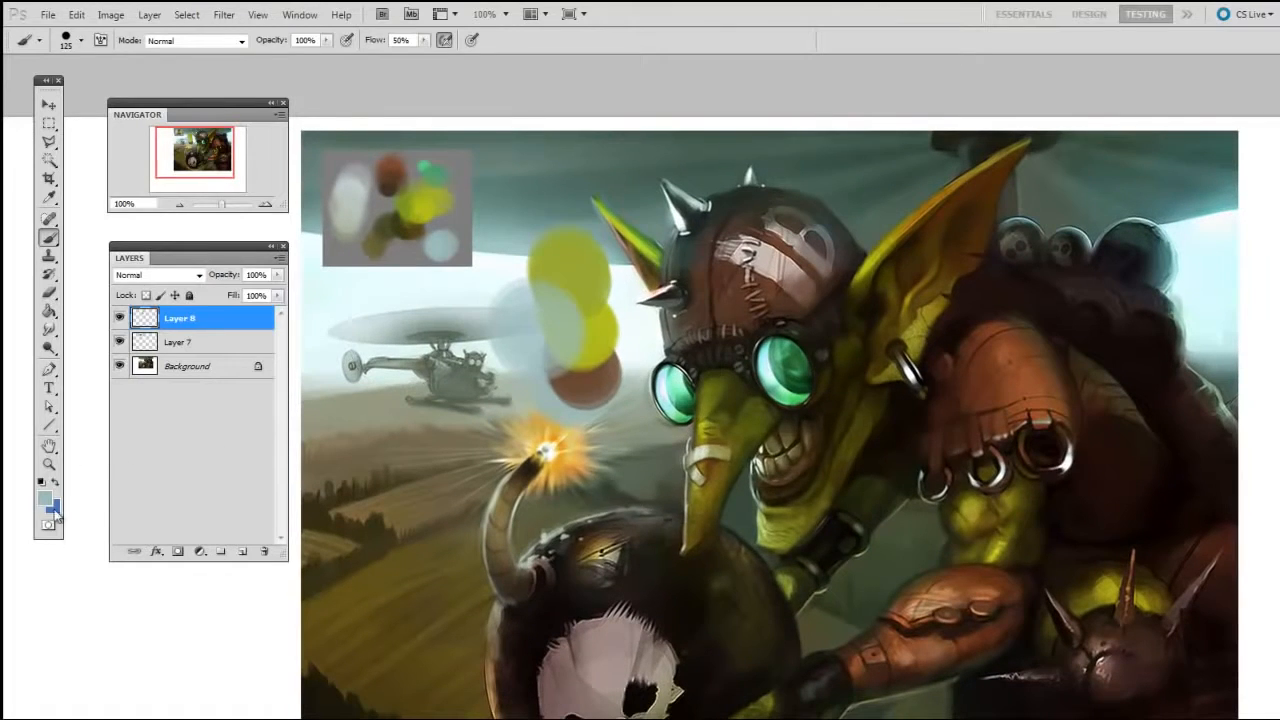
# Set the foreground colour to a more saturated teal in the Color Picker
pyautogui.click(47, 499)
pyautogui.moveTo(806, 282); pyautogui.dragTo(879, 213)
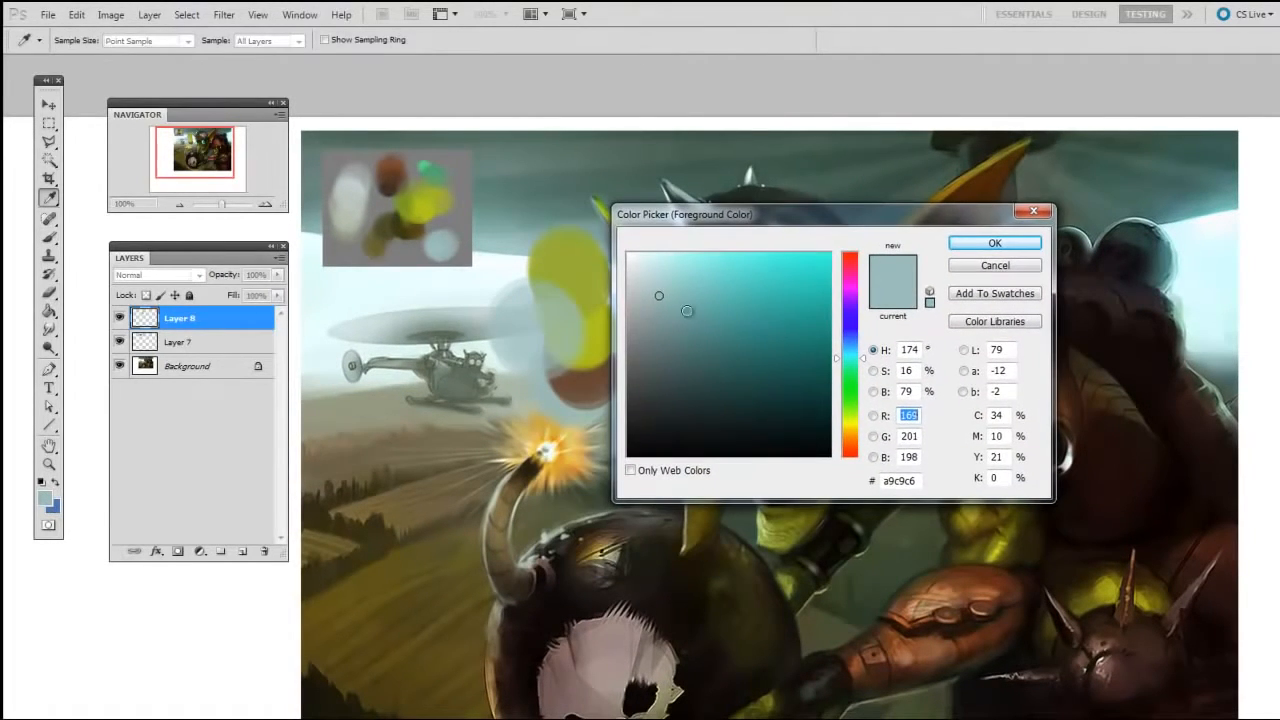
pyautogui.click(799, 313)
pyautogui.click(995, 245)
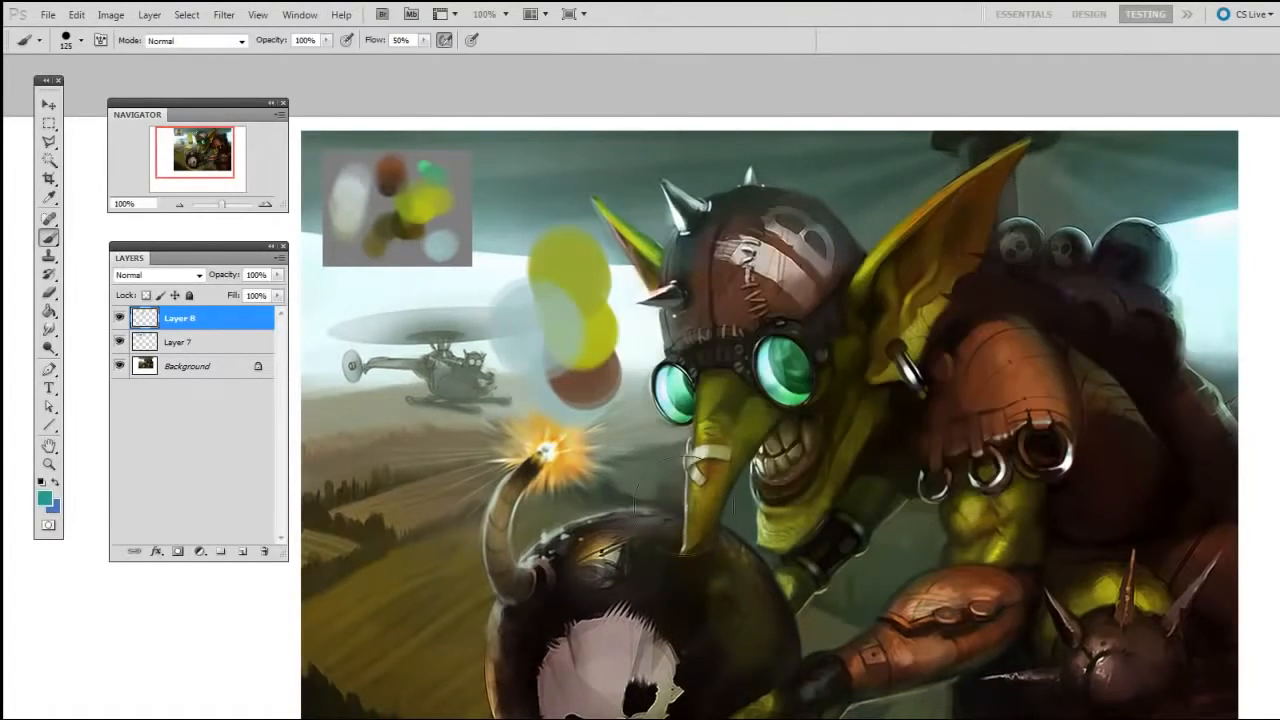
# Delete the layer holding the test dabs
pyautogui.moveTo(693, 488); pyautogui.dragTo(695, 488)
pyautogui.moveTo(250, 322)
pyautogui.mouseDown()
pyautogui.moveTo(250, 515)
pyautogui.moveTo(264, 551)
pyautogui.mouseUp()
pyautogui.scroll(-2, 815, 560)
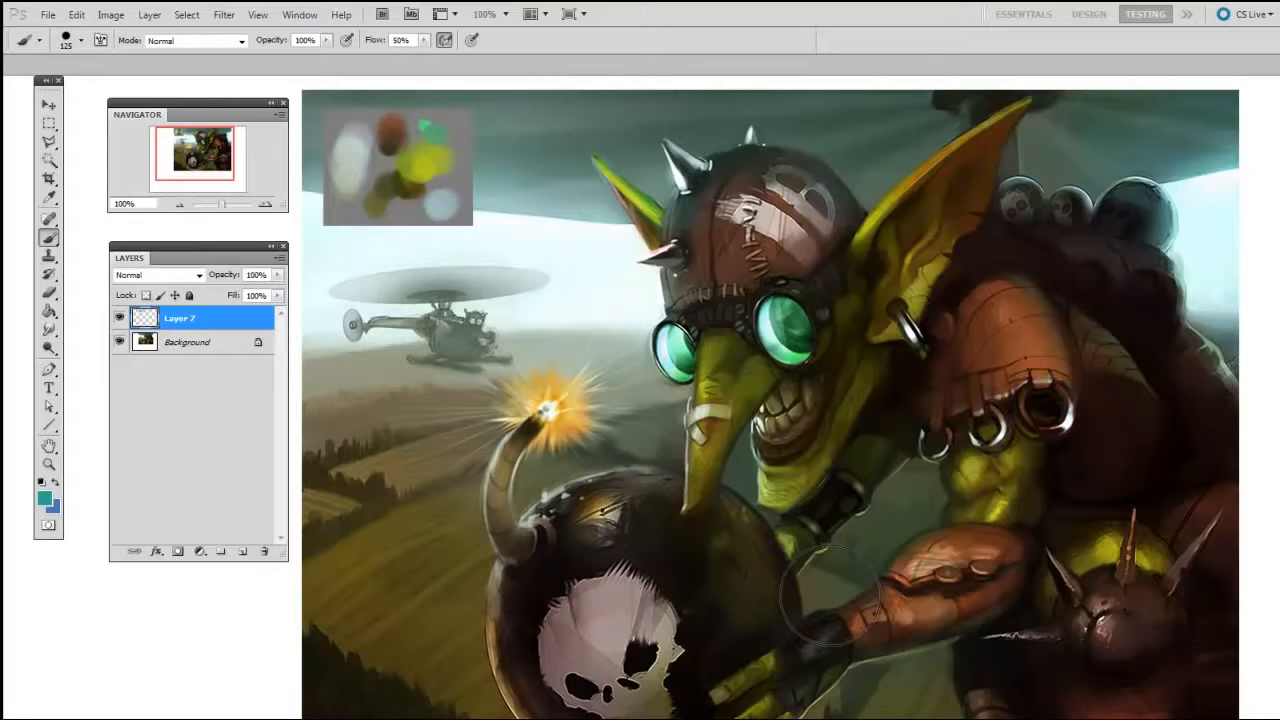
# Sample the yellow-green from the palette block and reduce the brush size to 80 px
pyautogui.keyDown('alt'); pyautogui.click(425, 165); pyautogui.keyUp('alt')
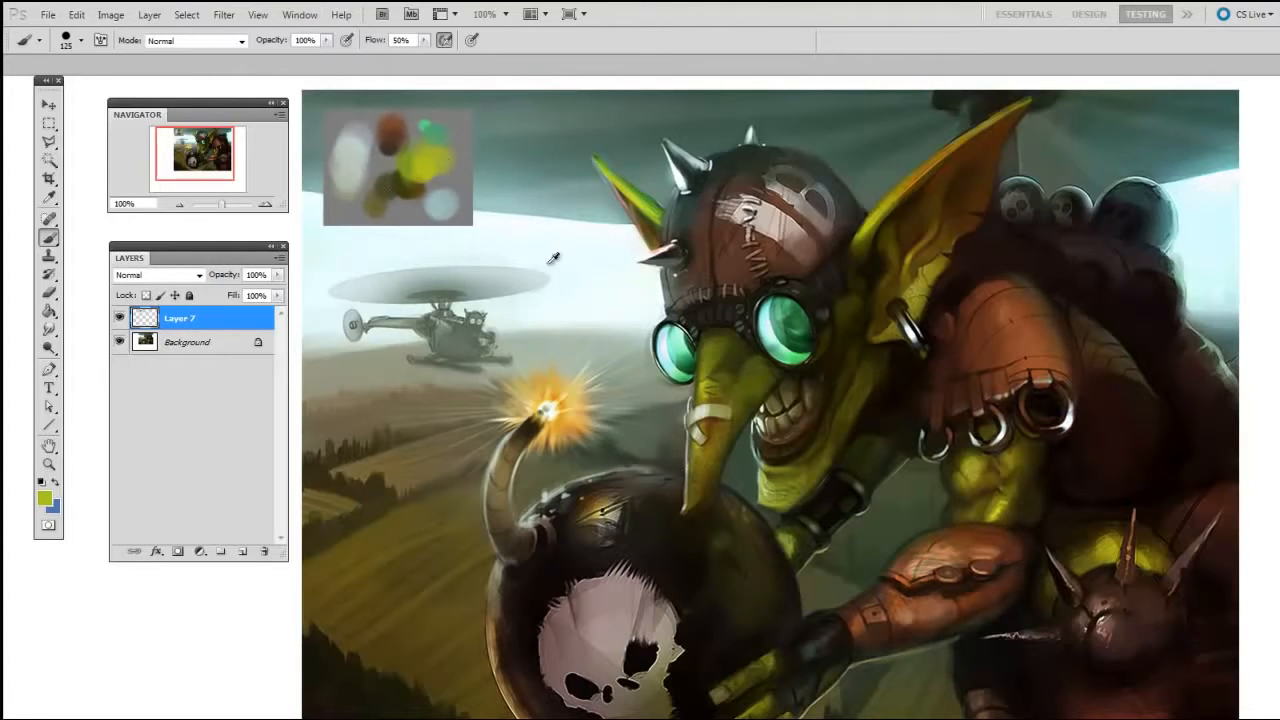
pyautogui.press('[')
pyautogui.press('[')
pyautogui.press('[')
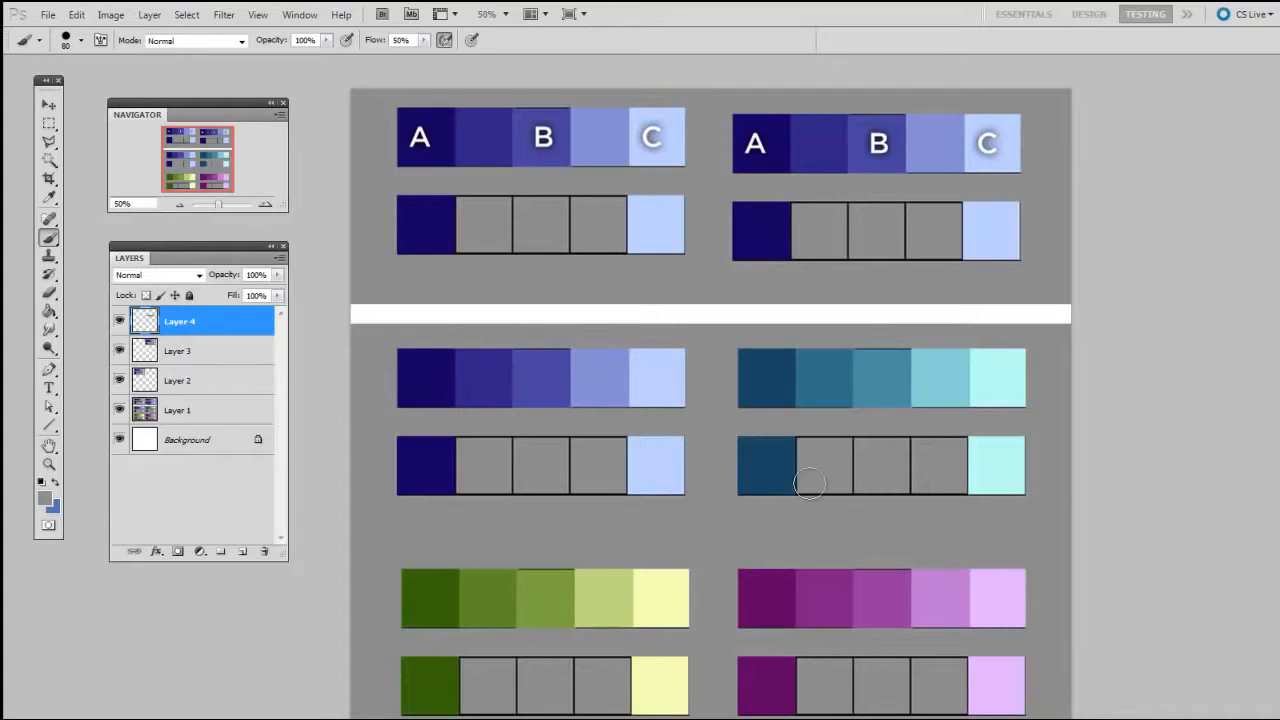
# Create a new layer above Layer 4 in the swatch document and choose the 19 px brush
pyautogui.moveTo(848, 483); pyautogui.dragTo(829, 567)
pyautogui.hotkey('ctrl', '+')
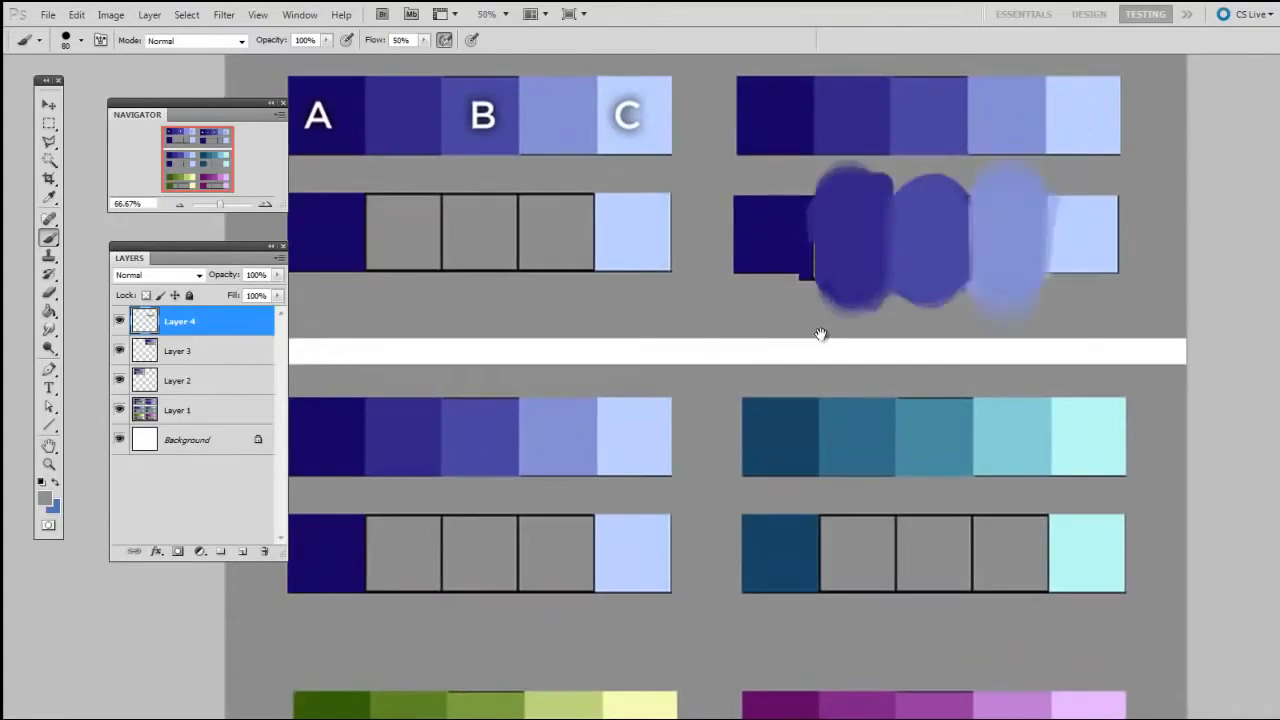
pyautogui.moveTo(841, 258); pyautogui.dragTo(620, 374)
pyautogui.hotkey('ctrl', 'shift', 'alt', 'n')
pyautogui.hotkey('ctrl', '+')
pyautogui.moveTo(698, 404)
pyautogui.mouseDown()
pyautogui.moveTo(694, 466)
pyautogui.moveTo(682, 464)
pyautogui.mouseUp()
pyautogui.rightClick(688, 426)
pyautogui.click(696, 391)
pyautogui.click(632, 491)
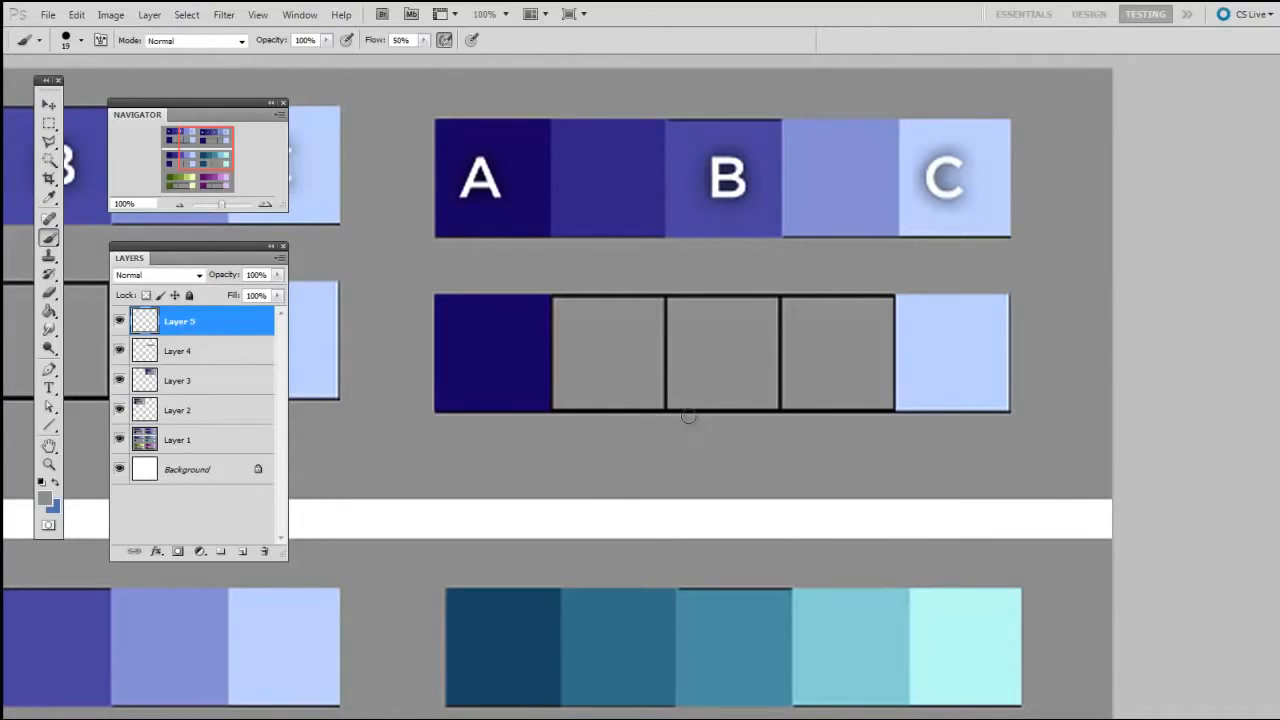
# Lower the brush flow to 47% for blending in the empty boxes below the second A-B-C strip
pyautogui.moveTo(704, 446); pyautogui.dragTo(736, 421)
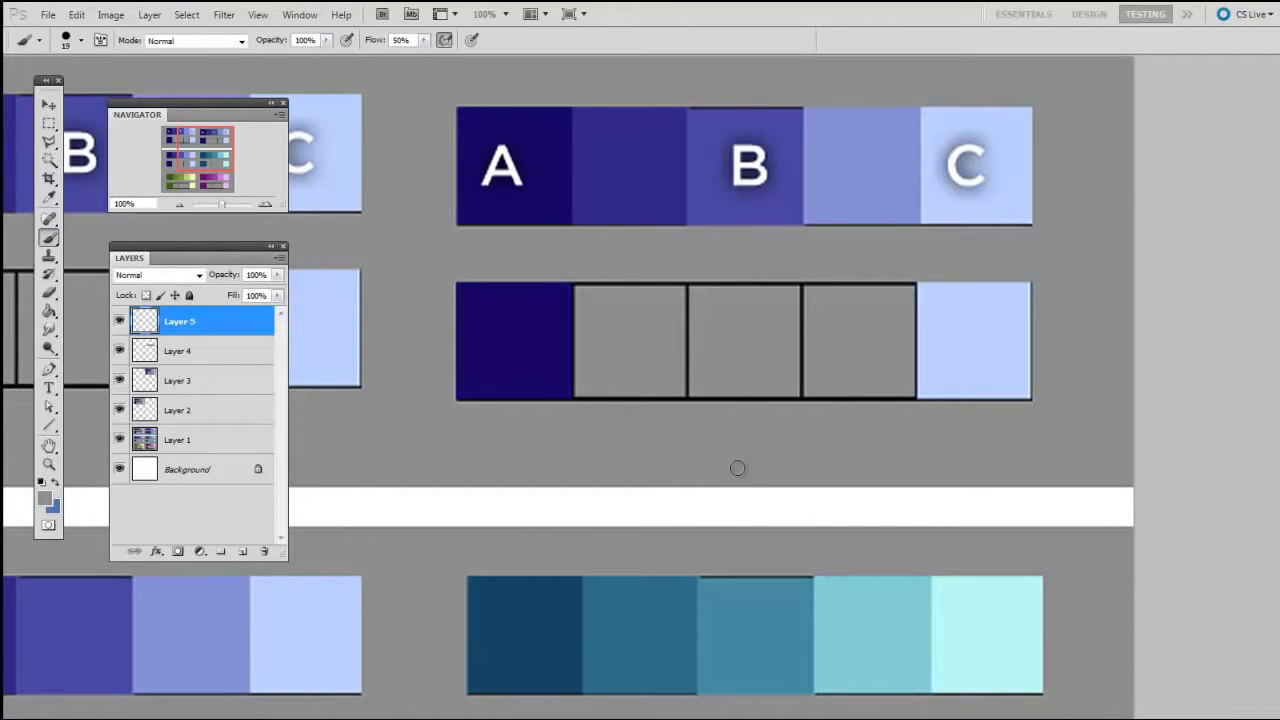
pyautogui.moveTo(744, 456); pyautogui.dragTo(741, 460)
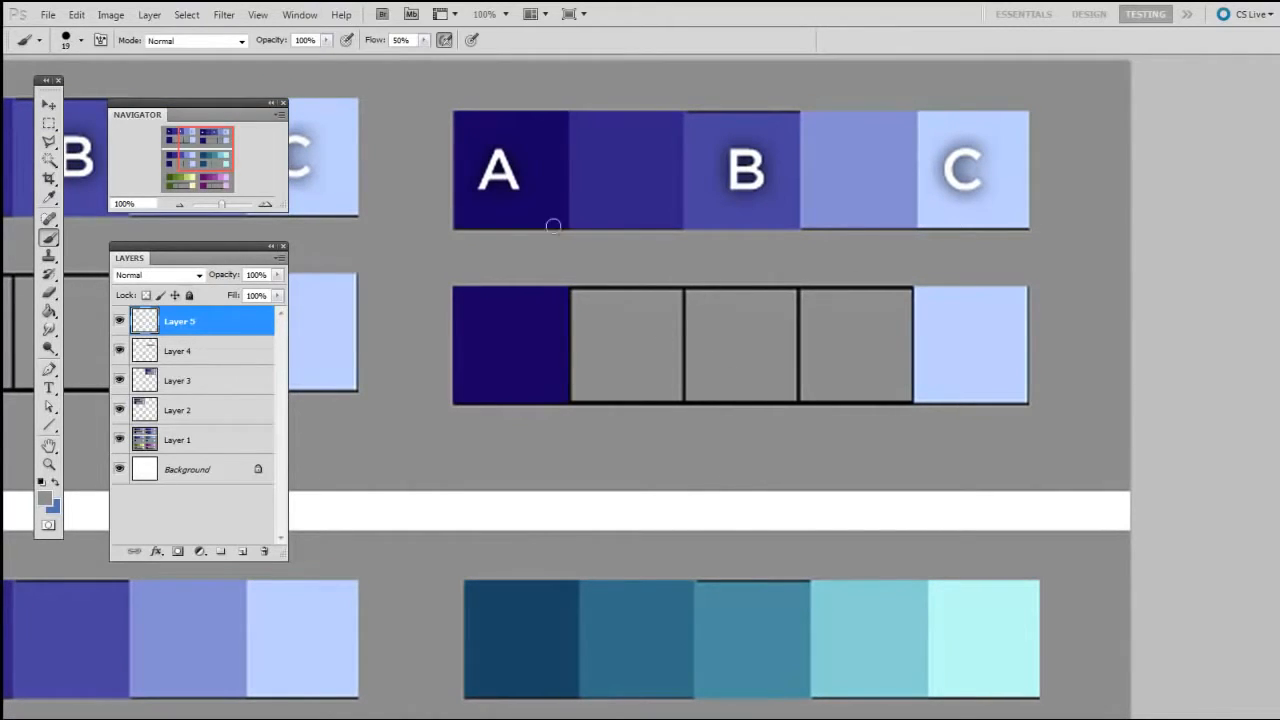
pyautogui.click(425, 40)
pyautogui.moveTo(422, 56); pyautogui.dragTo(419, 56)
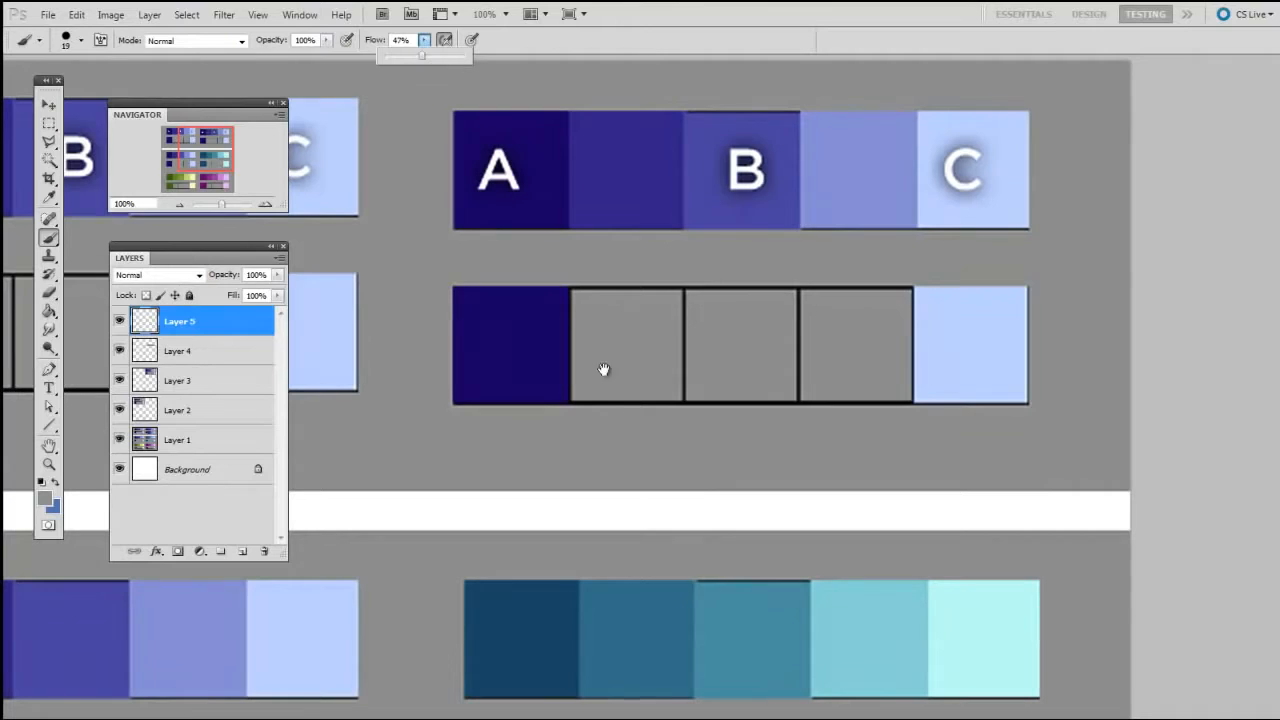
pyautogui.rightClick(626, 416)
pyautogui.moveTo(608, 478); pyautogui.dragTo(623, 474)
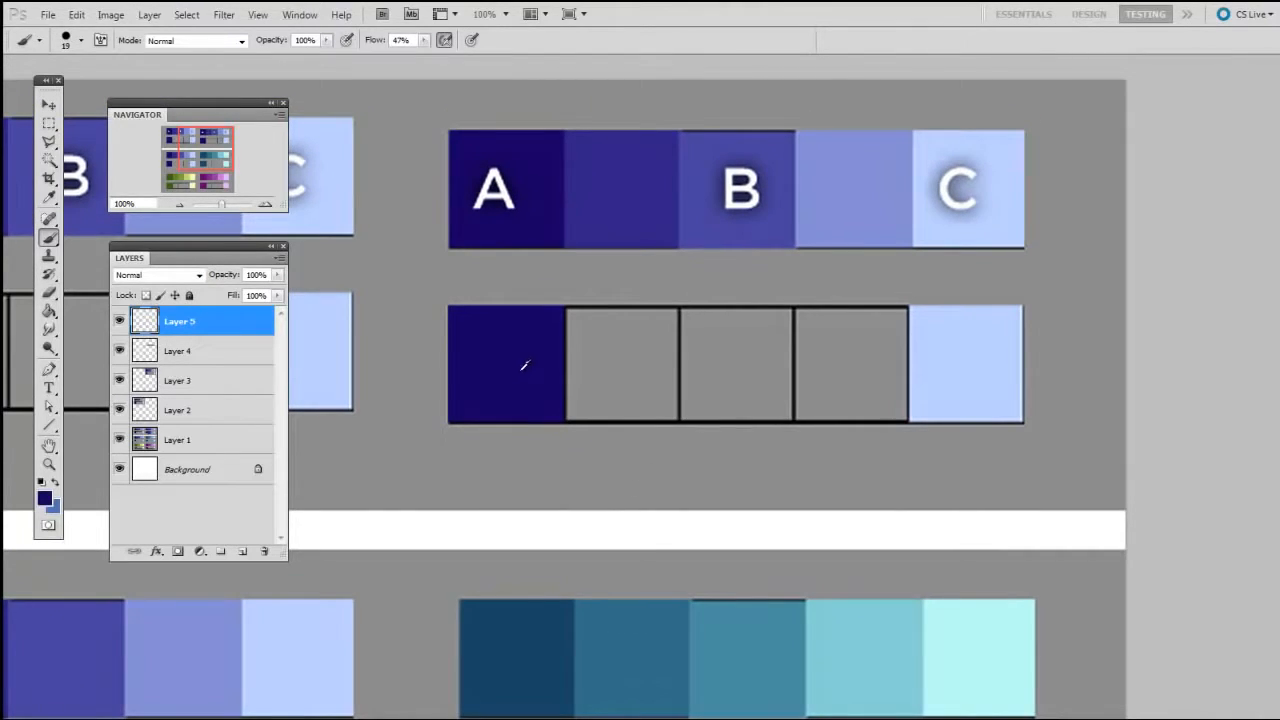
# Fill the middle empty box below the second A-B-C strip with dark blue and glaze light blue over it
pyautogui.press(']')
pyautogui.press(']')
pyautogui.press(']')
pyautogui.press(']')
pyautogui.press(']')
pyautogui.press(']')
pyautogui.press(']')
pyautogui.press(']')
pyautogui.moveTo(706, 314)
pyautogui.mouseDown()
pyautogui.moveTo(709, 442)
pyautogui.moveTo(725, 303)
pyautogui.moveTo(730, 423)
pyautogui.moveTo(747, 306)
pyautogui.moveTo(742, 412)
pyautogui.moveTo(756, 320)
pyautogui.moveTo(761, 435)
pyautogui.moveTo(765, 302)
pyautogui.moveTo(722, 450)
pyautogui.moveTo(722, 276)
pyautogui.moveTo(709, 381)
pyautogui.moveTo(721, 310)
pyautogui.moveTo(740, 430)
pyautogui.mouseUp()
pyautogui.keyDown('alt'); pyautogui.click(985, 350); pyautogui.keyUp('alt')
pyautogui.press(']')
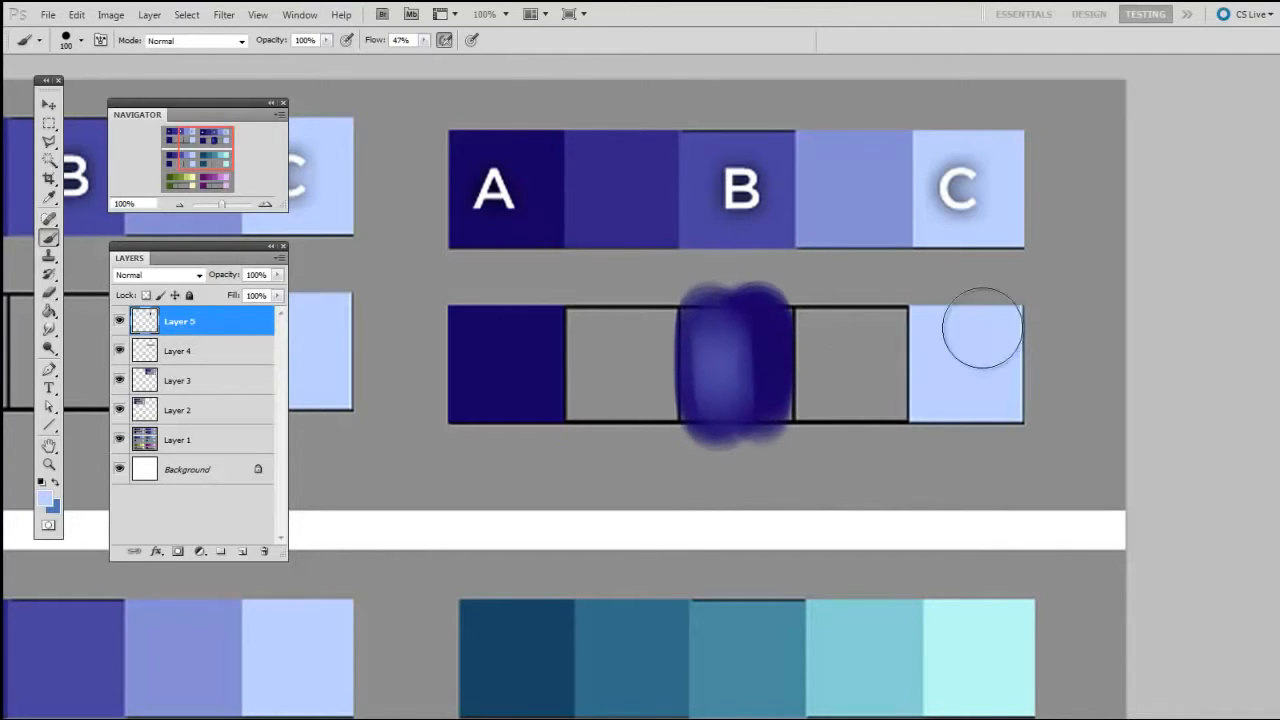
# Cover the middle box with dark blue again and glaze light blue over it with a 150 px brush
pyautogui.keyDown('alt'); pyautogui.click(512, 350); pyautogui.keyUp('alt')
pyautogui.moveTo(720, 371); pyautogui.dragTo(730, 385)
pyautogui.keyDown('alt'); pyautogui.click(970, 340); pyautogui.keyUp('alt')
pyautogui.press(']')
pyautogui.press(']')
pyautogui.press(']')
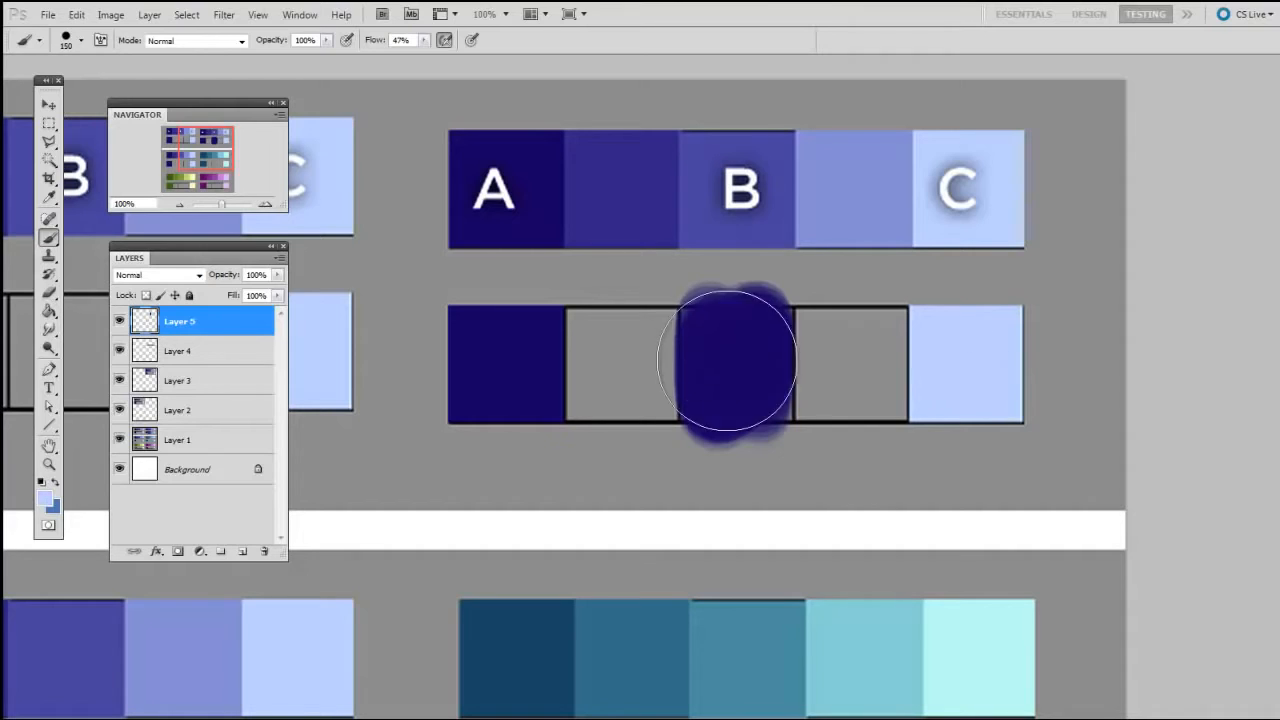
pyautogui.moveTo(749, 309)
pyautogui.mouseDown()
pyautogui.moveTo(730, 438)
pyautogui.moveTo(733, 341)
pyautogui.moveTo(768, 397)
pyautogui.moveTo(704, 323)
pyautogui.moveTo(775, 324)
pyautogui.moveTo(761, 320)
pyautogui.moveTo(735, 359)
pyautogui.moveTo(735, 318)
pyautogui.moveTo(707, 351)
pyautogui.moveTo(700, 326)
pyautogui.moveTo(694, 359)
pyautogui.moveTo(765, 316)
pyautogui.moveTo(758, 422)
pyautogui.moveTo(702, 309)
pyautogui.moveTo(702, 395)
pyautogui.mouseUp()
# Sample the blended violet-blue inside the middle box and paint it over the whole box
pyautogui.press('[')
pyautogui.press('[')
pyautogui.press('[')
pyautogui.keyDown('alt'); pyautogui.click(742, 322); pyautogui.keyUp('alt')
pyautogui.press('[')
pyautogui.press('[')
pyautogui.press('[')
pyautogui.press('[')
pyautogui.press('[')
pyautogui.press(']')
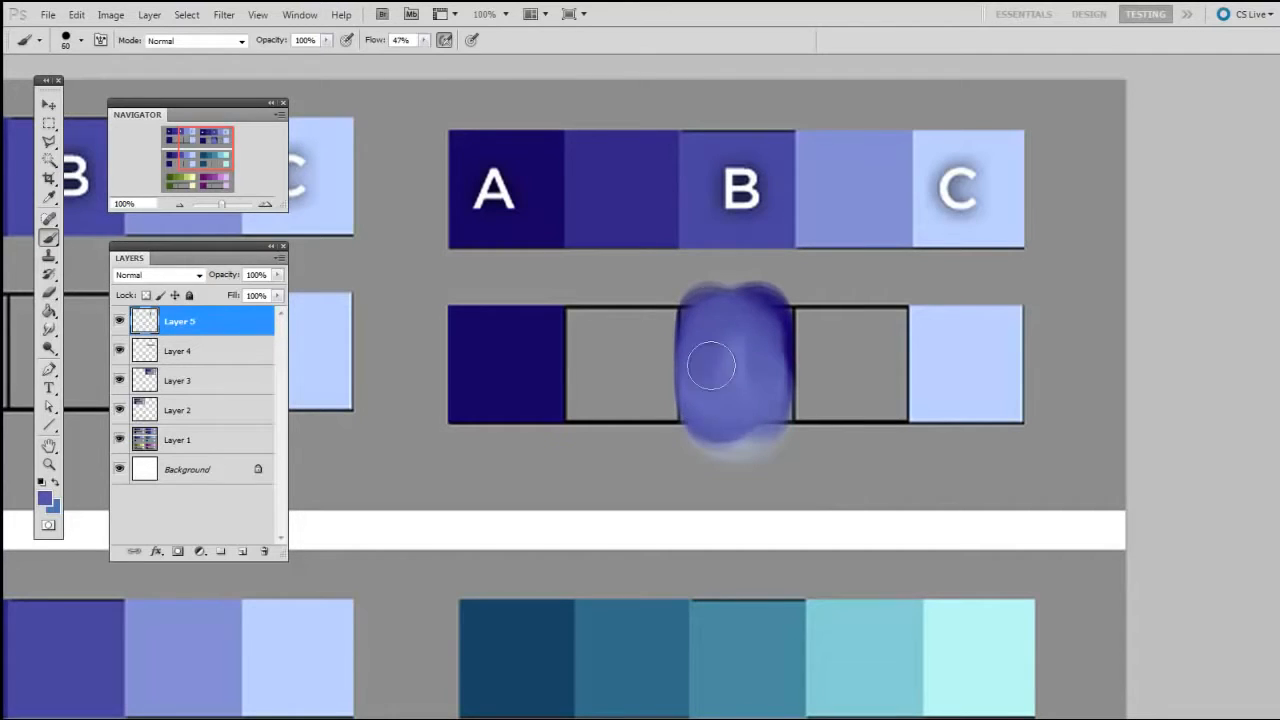
pyautogui.press(']')
pyautogui.press(']')
pyautogui.moveTo(721, 315)
pyautogui.mouseDown()
pyautogui.moveTo(705, 400)
pyautogui.moveTo(719, 343)
pyautogui.moveTo(746, 404)
pyautogui.moveTo(732, 314)
pyautogui.moveTo(714, 394)
pyautogui.moveTo(718, 318)
pyautogui.moveTo(764, 318)
pyautogui.moveTo(778, 430)
pyautogui.moveTo(770, 416)
pyautogui.moveTo(727, 416)
pyautogui.moveTo(701, 290)
pyautogui.moveTo(693, 436)
pyautogui.moveTo(758, 309)
pyautogui.moveTo(759, 359)
pyautogui.moveTo(734, 415)
pyautogui.moveTo(743, 428)
pyautogui.moveTo(781, 387)
pyautogui.moveTo(777, 423)
pyautogui.mouseUp()
# Even out the middle box's sides and upper edge with the blended violet-blue, using a brush of about 35 px
pyautogui.press(']')
pyautogui.press(']')
pyautogui.press('[')
pyautogui.press('[')
pyautogui.press('[')
pyautogui.press('[')
pyautogui.press('[')
pyautogui.press('[')
pyautogui.press('[')
pyautogui.press('[')
pyautogui.moveTo(780, 316); pyautogui.dragTo(779, 344)
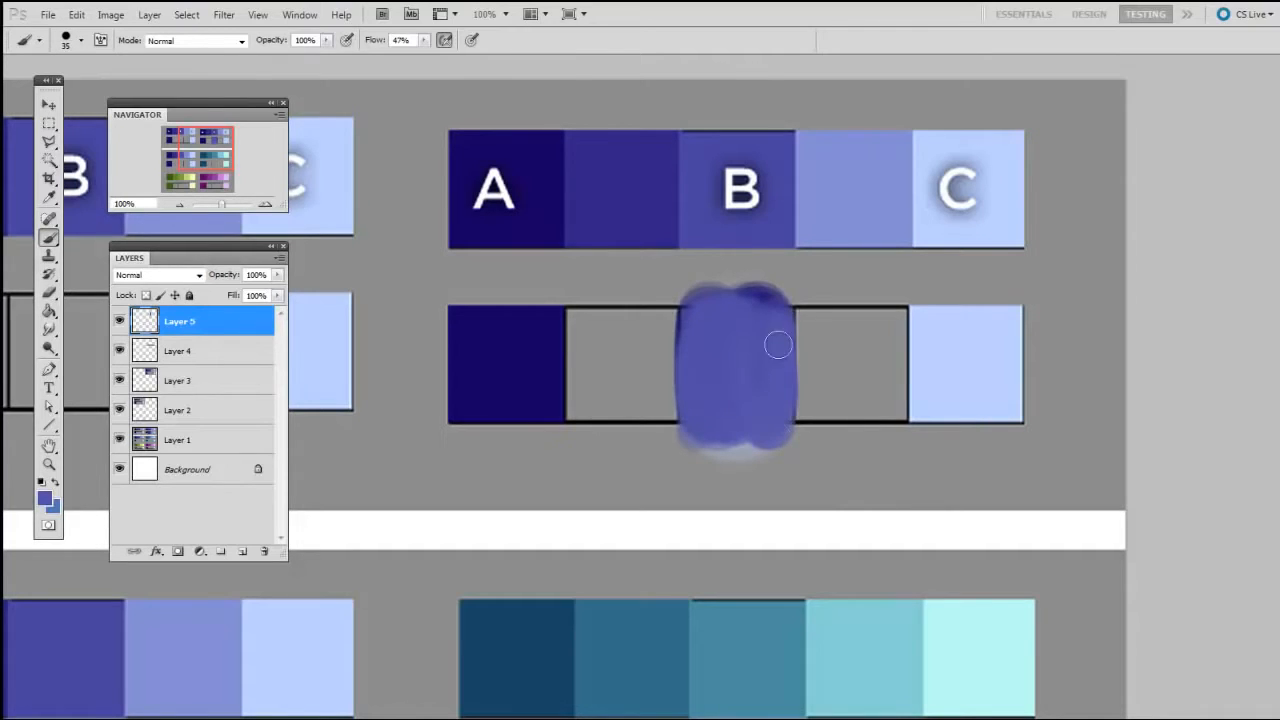
pyautogui.moveTo(690, 318); pyautogui.dragTo(683, 331)
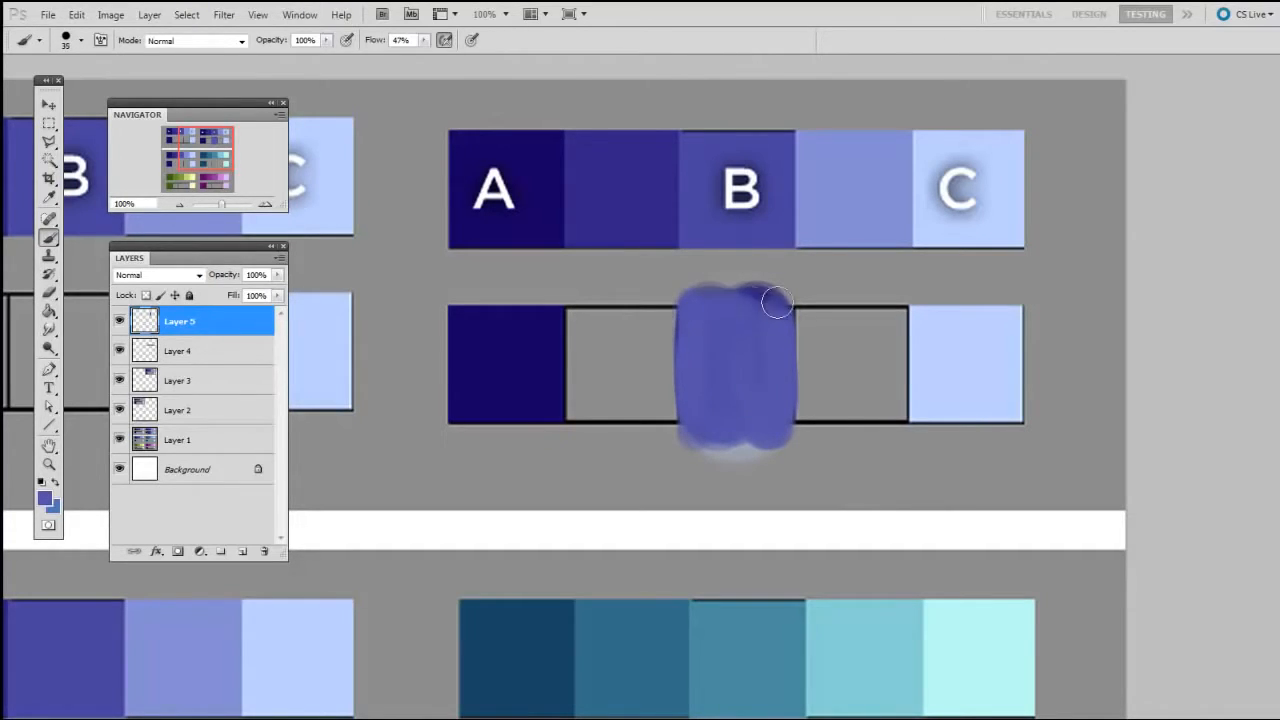
pyautogui.moveTo(777, 303); pyautogui.dragTo(757, 307)
pyautogui.press('[')
pyautogui.press('[')
pyautogui.press('[')
pyautogui.press(']')
pyautogui.press(']')
pyautogui.press(']')
pyautogui.press(']')
pyautogui.press(']')
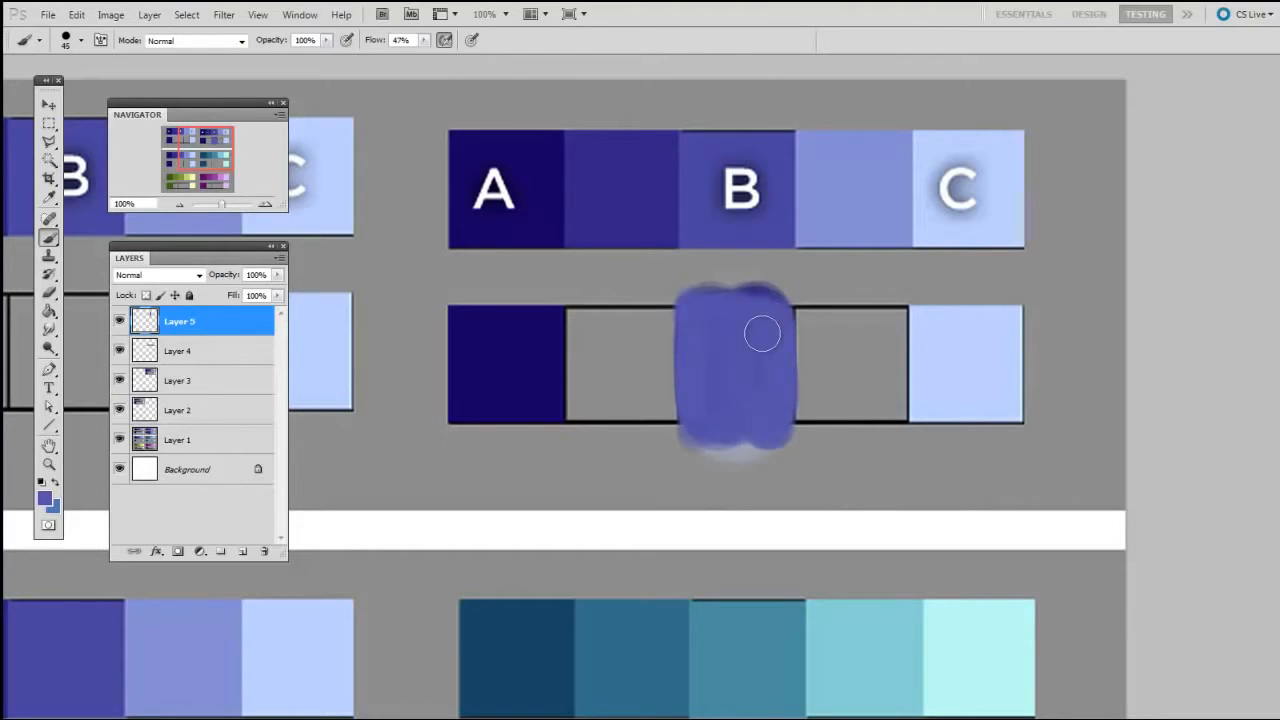
# Sample the dark blue end box and glaze it over the middle box with an 80 px brush to match swatch B
pyautogui.keyDown('alt'); pyautogui.click(556, 374); pyautogui.keyUp('alt')
pyautogui.press(']')
pyautogui.press(']')
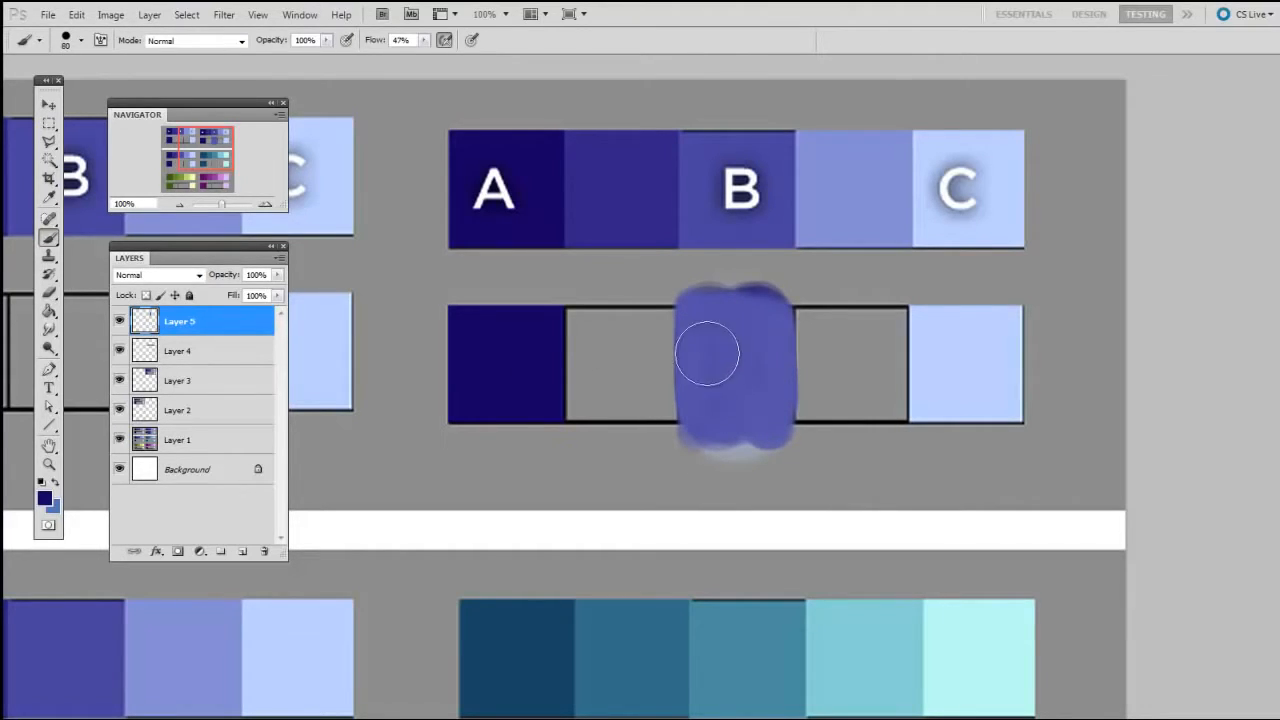
pyautogui.moveTo(706, 354)
pyautogui.mouseDown()
pyautogui.moveTo(727, 305)
pyautogui.moveTo(715, 394)
pyautogui.moveTo(702, 354)
pyautogui.moveTo(740, 323)
pyautogui.moveTo(757, 396)
pyautogui.moveTo(703, 336)
pyautogui.moveTo(701, 379)
pyautogui.moveTo(709, 315)
pyautogui.moveTo(744, 410)
pyautogui.moveTo(764, 300)
pyautogui.mouseUp()
pyautogui.keyDown('alt'); pyautogui.click(716, 340); pyautogui.keyUp('alt')
pyautogui.press('[')
pyautogui.press(']')
pyautogui.press(']')
pyautogui.press(']')
pyautogui.press(']')
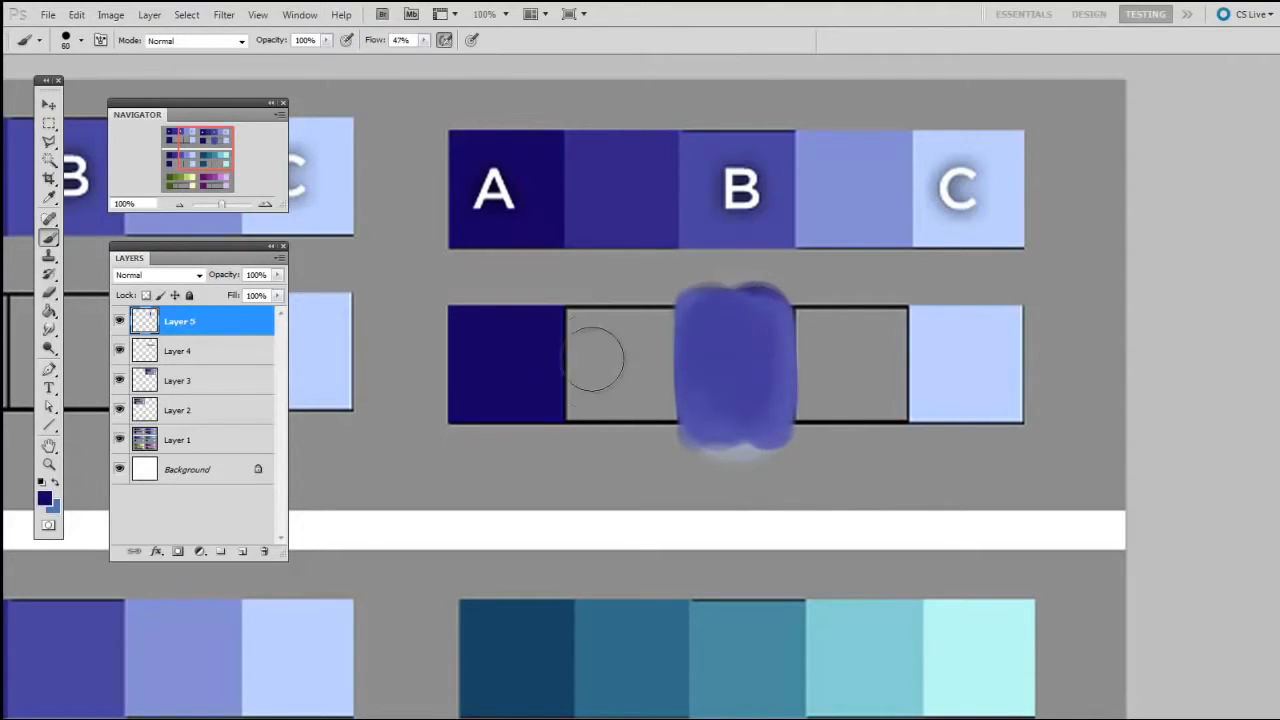
# Fill the second box with dark blue and glaze the middle box's sampled blue over it
pyautogui.moveTo(594, 357); pyautogui.dragTo(686, 283)
pyautogui.keyDown('alt'); pyautogui.click(734, 377); pyautogui.keyUp('alt')
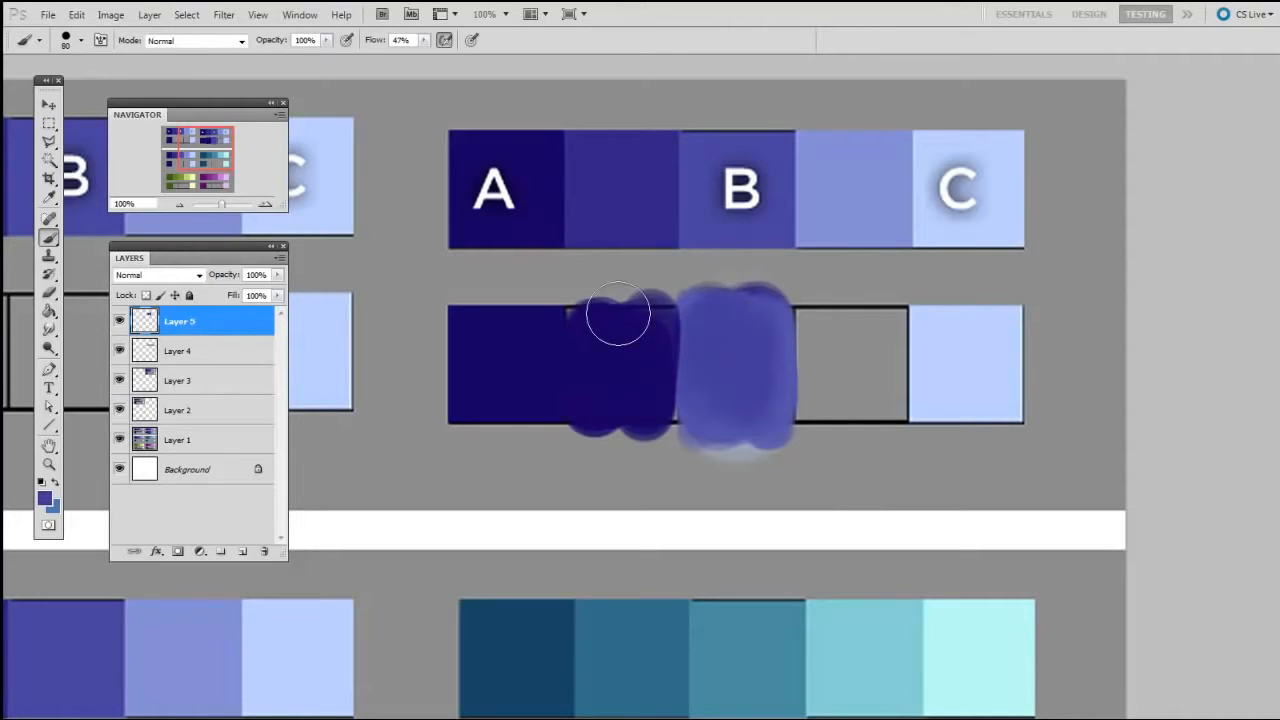
pyautogui.press(']')
pyautogui.press(']')
pyautogui.press(']')
pyautogui.press(']')
pyautogui.press('[')
pyautogui.press('[')
pyautogui.moveTo(623, 425)
pyautogui.mouseDown()
pyautogui.moveTo(615, 320)
pyautogui.moveTo(611, 413)
pyautogui.moveTo(611, 320)
pyautogui.moveTo(603, 354)
pyautogui.moveTo(635, 424)
pyautogui.moveTo(597, 360)
pyautogui.moveTo(597, 295)
pyautogui.moveTo(634, 326)
pyautogui.moveTo(601, 357)
pyautogui.moveTo(603, 322)
pyautogui.moveTo(644, 385)
pyautogui.moveTo(591, 306)
pyautogui.moveTo(660, 386)
pyautogui.moveTo(622, 316)
pyautogui.moveTo(580, 313)
pyautogui.moveTo(582, 360)
pyautogui.mouseUp()
# Adjust the second box's colour by sampling the dark blue and the blended shade to smooth the fill
pyautogui.press('[')
pyautogui.keyDown('alt'); pyautogui.click(512, 382); pyautogui.keyUp('alt')
pyautogui.keyDown('alt'); pyautogui.click(605, 361); pyautogui.keyUp('alt')
pyautogui.press('[')
pyautogui.press('[')
pyautogui.press('[')
pyautogui.press('[')
pyautogui.press('[')
pyautogui.press(']')
pyautogui.press(']')
pyautogui.moveTo(880, 426); pyautogui.dragTo(835, 404)
pyautogui.keyDown('alt'); pyautogui.click(570, 335); pyautogui.keyUp('alt')
# Fill the fourth box with the middle box's blue and glaze light blue from the end box over it
pyautogui.moveTo(775, 315); pyautogui.dragTo(735, 323)
pyautogui.moveTo(835, 348); pyautogui.dragTo(760, 357)
pyautogui.keyDown('alt'); pyautogui.click(578, 358); pyautogui.keyUp('alt')
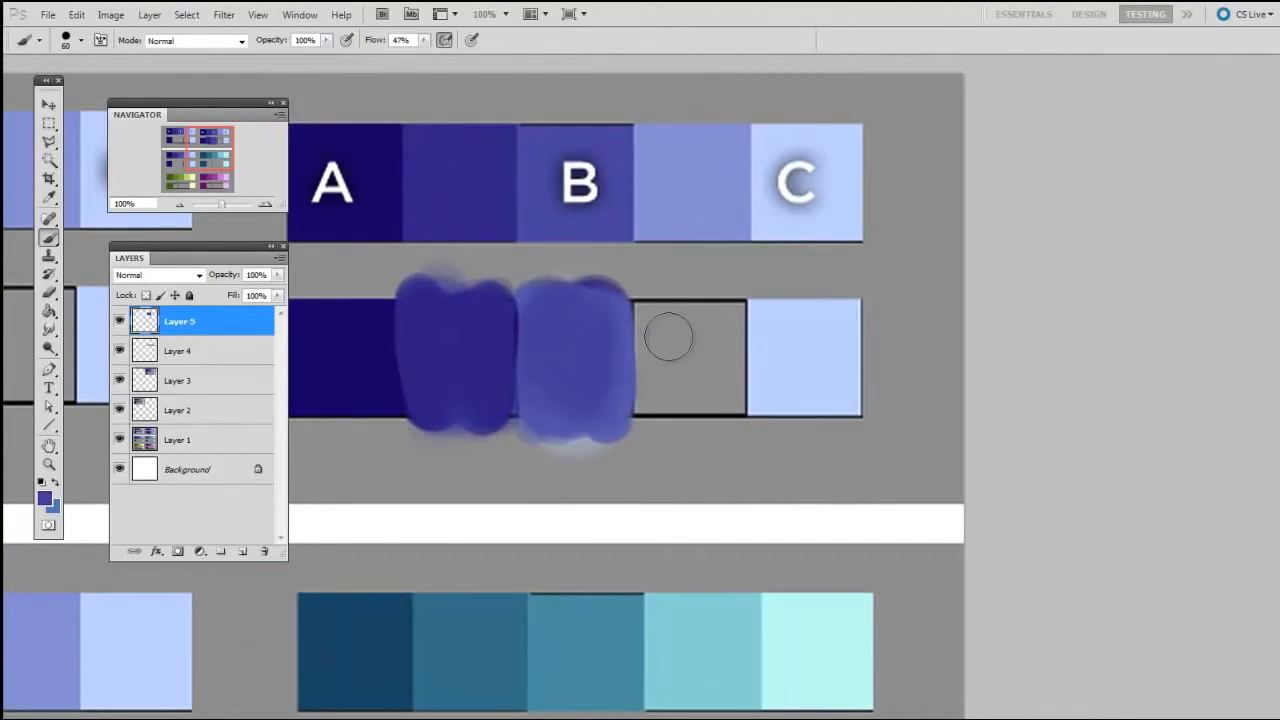
pyautogui.moveTo(666, 334)
pyautogui.mouseDown()
pyautogui.moveTo(655, 387)
pyautogui.moveTo(695, 311)
pyautogui.moveTo(725, 302)
pyautogui.moveTo(711, 408)
pyautogui.mouseUp()
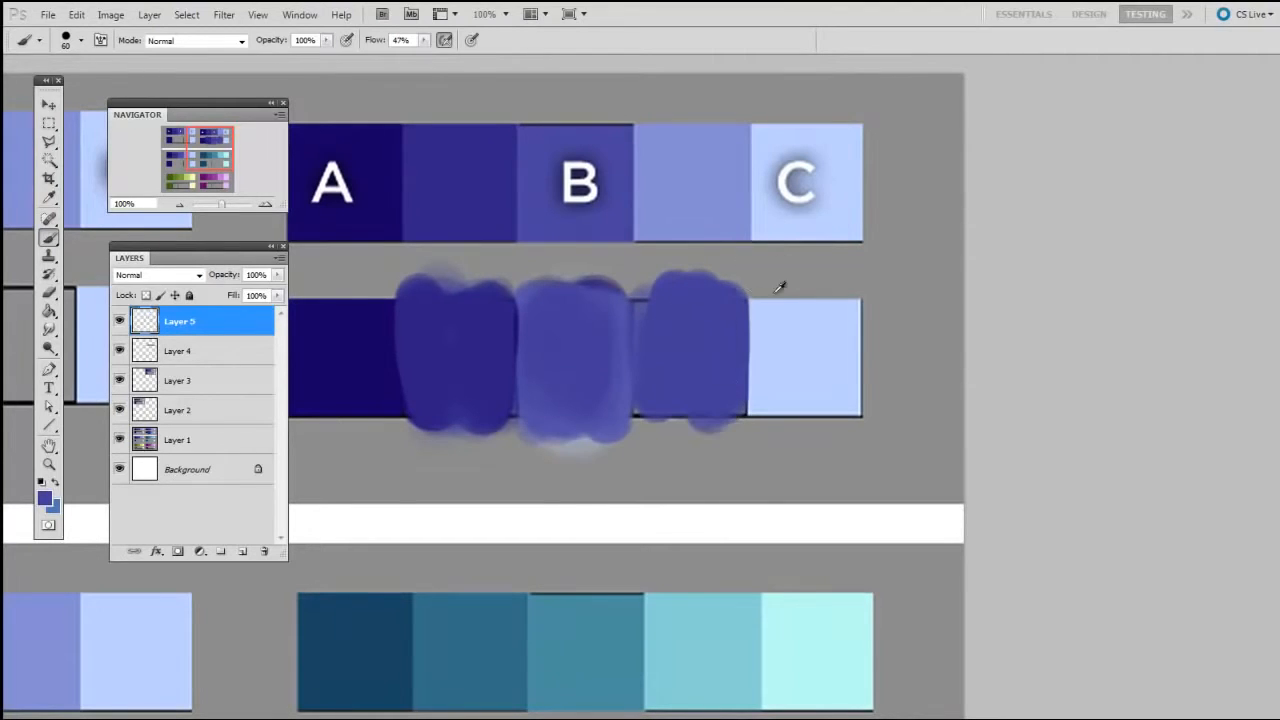
pyautogui.keyDown('alt'); pyautogui.click(775, 318); pyautogui.keyUp('alt')
pyautogui.press(']')
pyautogui.press(']')
pyautogui.press(']')
pyautogui.press(']')
pyautogui.press(']')
pyautogui.moveTo(688, 350)
pyautogui.mouseDown()
pyautogui.moveTo(681, 301)
pyautogui.moveTo(686, 388)
pyautogui.mouseUp()
# Sample the lightened blend in the fourth box and paint it evenly across the box with a smaller brush
pyautogui.keyDown('alt'); pyautogui.click(684, 318); pyautogui.keyUp('alt')
pyautogui.press('[')
pyautogui.press('[')
pyautogui.moveTo(715, 285)
pyautogui.mouseDown()
pyautogui.moveTo(671, 400)
pyautogui.moveTo(714, 437)
pyautogui.mouseUp()
# Lighten the fourth box with another light blue glaze and sample the resulting blend
pyautogui.keyDown('alt'); pyautogui.click(788, 356); pyautogui.keyUp('alt')
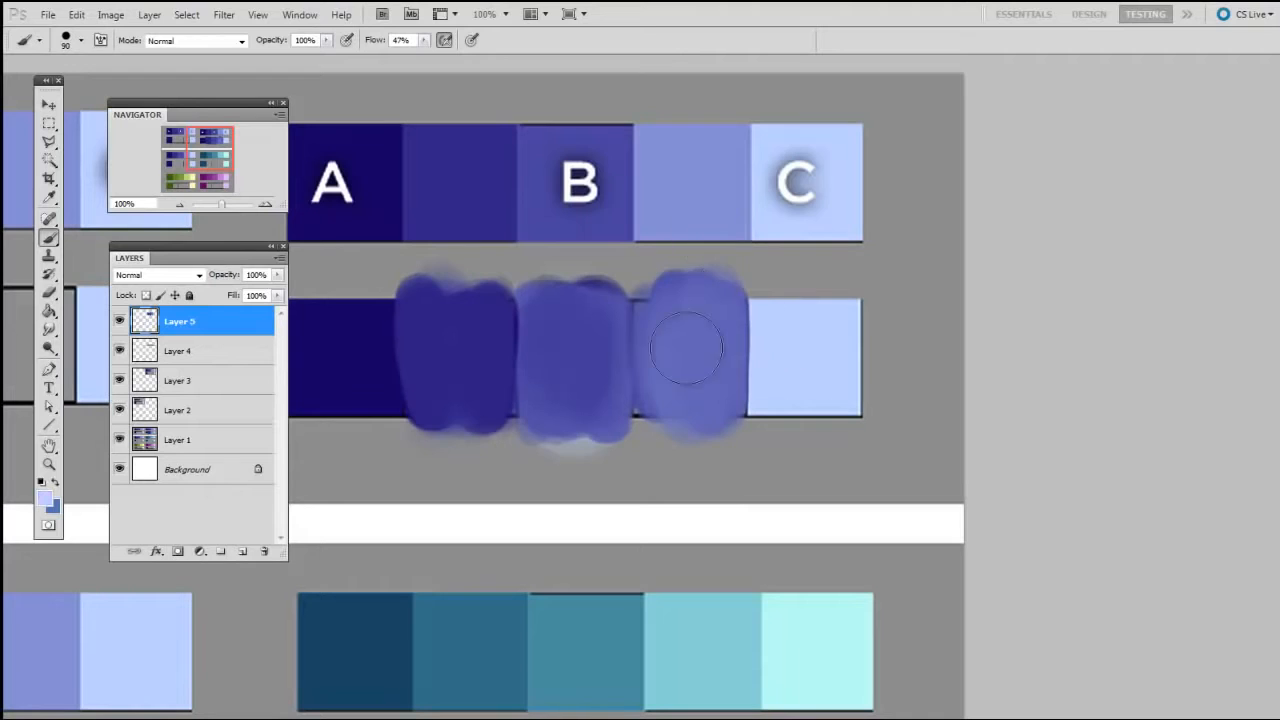
pyautogui.press(']')
pyautogui.moveTo(691, 378)
pyautogui.mouseDown()
pyautogui.moveTo(688, 295)
pyautogui.moveTo(703, 397)
pyautogui.moveTo(664, 295)
pyautogui.moveTo(674, 343)
pyautogui.moveTo(612, 421)
pyautogui.moveTo(621, 368)
pyautogui.mouseUp()
pyautogui.keyDown('alt'); pyautogui.click(692, 328); pyautogui.keyUp('alt')
# Touch up the border between the middle and fourth boxes with a 50 px brush, sampling each box's own blue
pyautogui.keyDown('alt'); pyautogui.click(610, 358); pyautogui.keyUp('alt')
pyautogui.press('[')
pyautogui.press('[')
pyautogui.press('[')
pyautogui.press('[')
pyautogui.press('[')
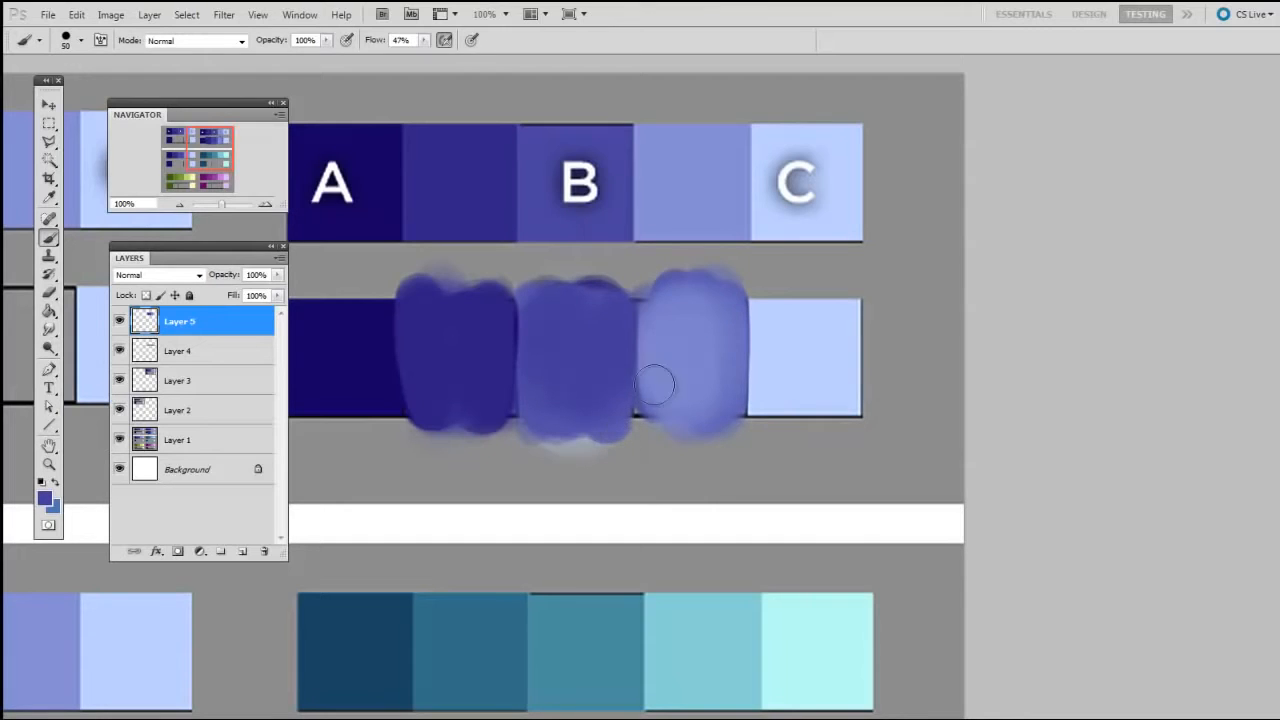
pyautogui.keyDown('alt'); pyautogui.click(662, 376); pyautogui.keyUp('alt')
pyautogui.moveTo(655, 314); pyautogui.dragTo(661, 411)
# Sample the light blue end box and glaze it over the fourth box with a larger brush
pyautogui.moveTo(820, 399); pyautogui.dragTo(869, 397)
pyautogui.keyDown('alt'); pyautogui.click(831, 357); pyautogui.keyUp('alt')
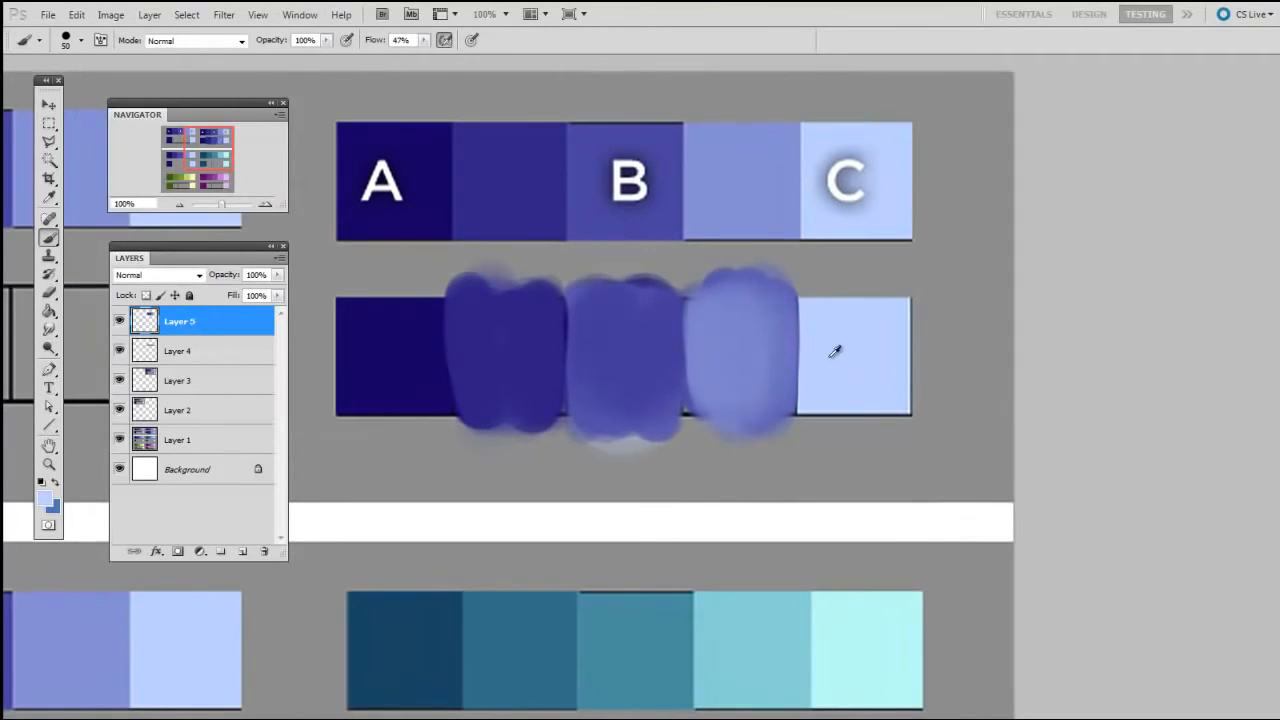
pyautogui.press(']')
pyautogui.press(']')
pyautogui.press(']')
pyautogui.moveTo(765, 298); pyautogui.dragTo(763, 414)
# Sample the lightened blend in the fourth box and paint it down the side next to the light blue box with a 50 px brush
pyautogui.keyDown('alt'); pyautogui.click(762, 325); pyautogui.keyUp('alt')
pyautogui.press('[')
pyautogui.press('[')
pyautogui.press('[')
pyautogui.moveTo(764, 322)
pyautogui.mouseDown()
pyautogui.moveTo(720, 427)
pyautogui.moveTo(776, 324)
pyautogui.moveTo(776, 416)
pyautogui.mouseUp()
# Glaze the middle box's sampled blue over the fourth box with a larger brush and sample the resulting blend at size 100
pyautogui.keyDown('alt'); pyautogui.click(667, 343); pyautogui.keyUp('alt')
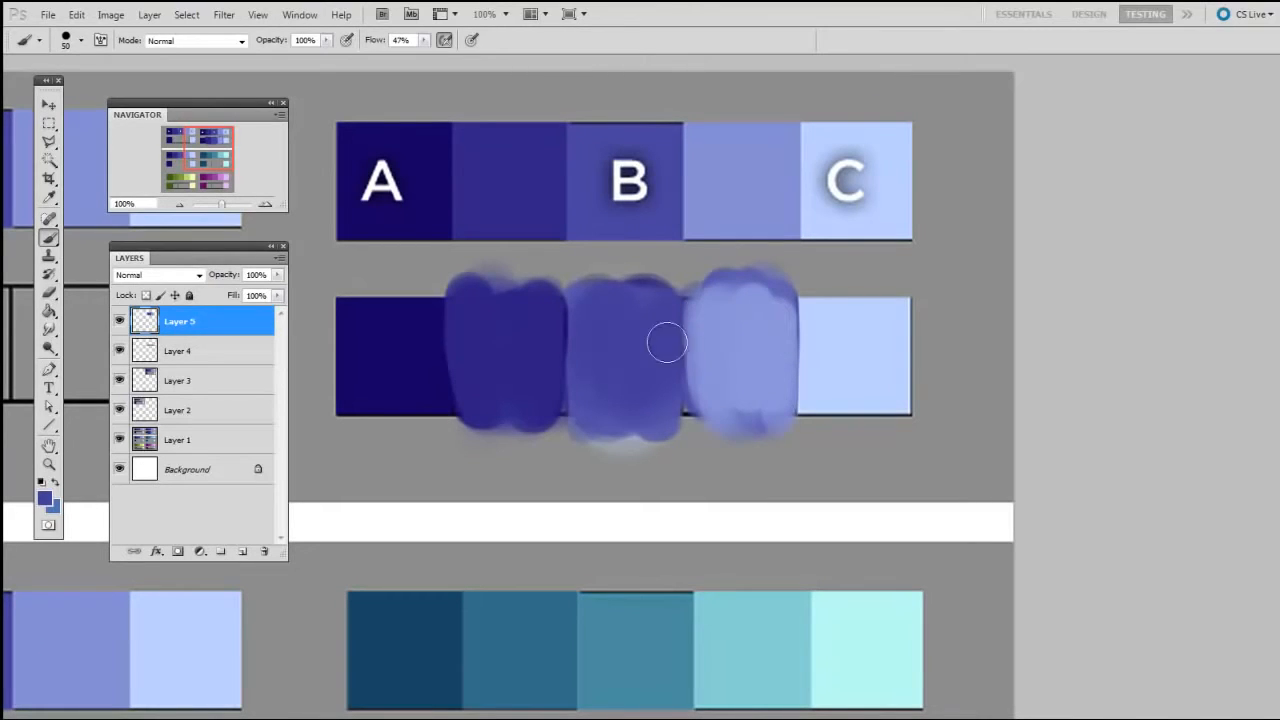
pyautogui.press(']')
pyautogui.press(']')
pyautogui.press(']')
pyautogui.moveTo(718, 328)
pyautogui.mouseDown()
pyautogui.moveTo(722, 418)
pyautogui.moveTo(733, 314)
pyautogui.moveTo(734, 411)
pyautogui.moveTo(723, 291)
pyautogui.moveTo(746, 405)
pyautogui.moveTo(716, 422)
pyautogui.mouseUp()
pyautogui.press(']')
pyautogui.press(']')
pyautogui.keyDown('alt'); pyautogui.click(757, 316); pyautogui.keyUp('alt')
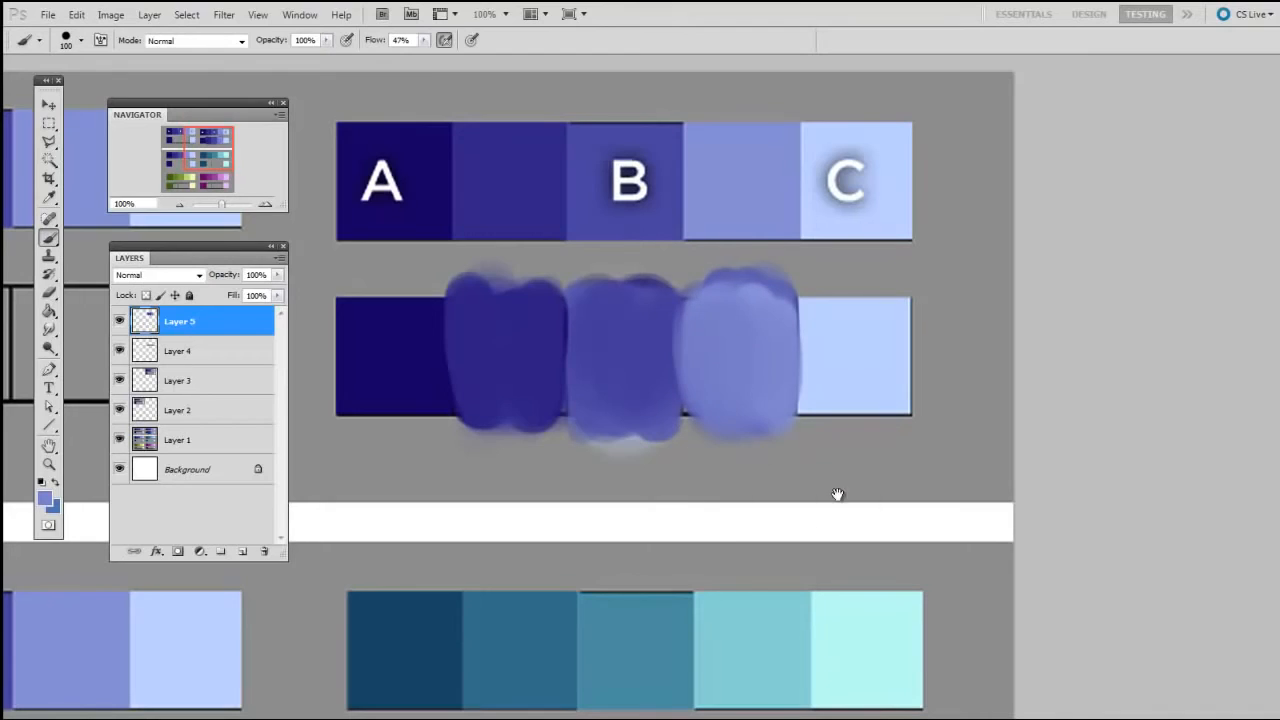
# Resample the fourth box's blend and smooth the upper part of the box with a 50 px brush
pyautogui.moveTo(838, 495); pyautogui.dragTo(880, 481)
pyautogui.keyDown('alt'); pyautogui.click(762, 341); pyautogui.keyUp('alt')
pyautogui.press('[')
pyautogui.press('[')
pyautogui.press('[')
pyautogui.press('[')
pyautogui.press('[')
pyautogui.moveTo(768, 323)
pyautogui.mouseDown()
pyautogui.moveTo(784, 294)
pyautogui.moveTo(812, 301)
pyautogui.moveTo(759, 329)
pyautogui.moveTo(747, 356)
pyautogui.moveTo(754, 293)
pyautogui.mouseUp()
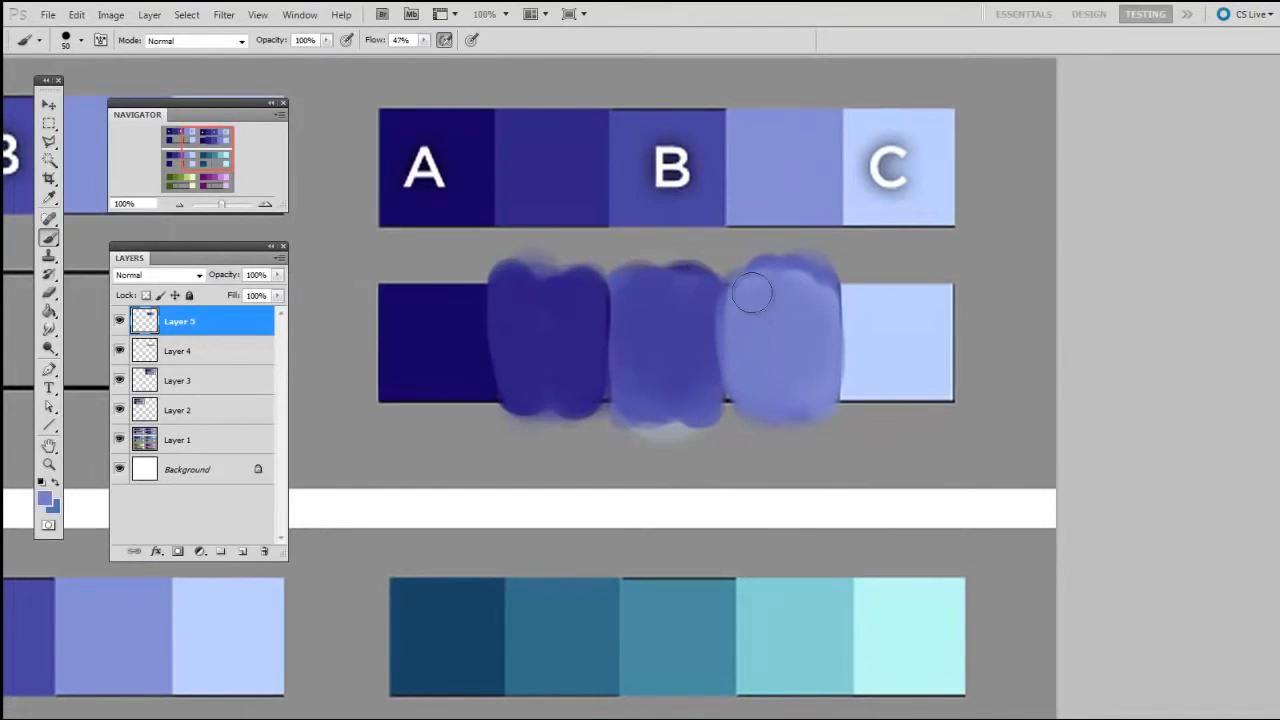
# Sharpen the boundary between the middle and fourth boxes by alternately sampling their blues and painting with a progressively smaller brush
pyautogui.keyDown('alt'); pyautogui.click(693, 343); pyautogui.keyUp('alt')
pyautogui.press('[')
pyautogui.moveTo(708, 376)
pyautogui.mouseDown()
pyautogui.moveTo(711, 311)
pyautogui.moveTo(713, 383)
pyautogui.mouseUp()
pyautogui.keyDown('alt'); pyautogui.click(755, 328); pyautogui.keyUp('alt')
pyautogui.moveTo(755, 330)
pyautogui.mouseDown()
pyautogui.moveTo(744, 416)
pyautogui.moveTo(759, 281)
pyautogui.mouseUp()
pyautogui.keyDown('alt'); pyautogui.click(700, 372); pyautogui.keyUp('alt')
pyautogui.press('[')
pyautogui.moveTo(718, 402); pyautogui.dragTo(713, 365)
# Touch up the edges of the painted boxes with small brushes, sampling the second box's blue, the dark blue and the fourth box's shade
pyautogui.keyDown('alt'); pyautogui.click(598, 366); pyautogui.keyUp('alt')
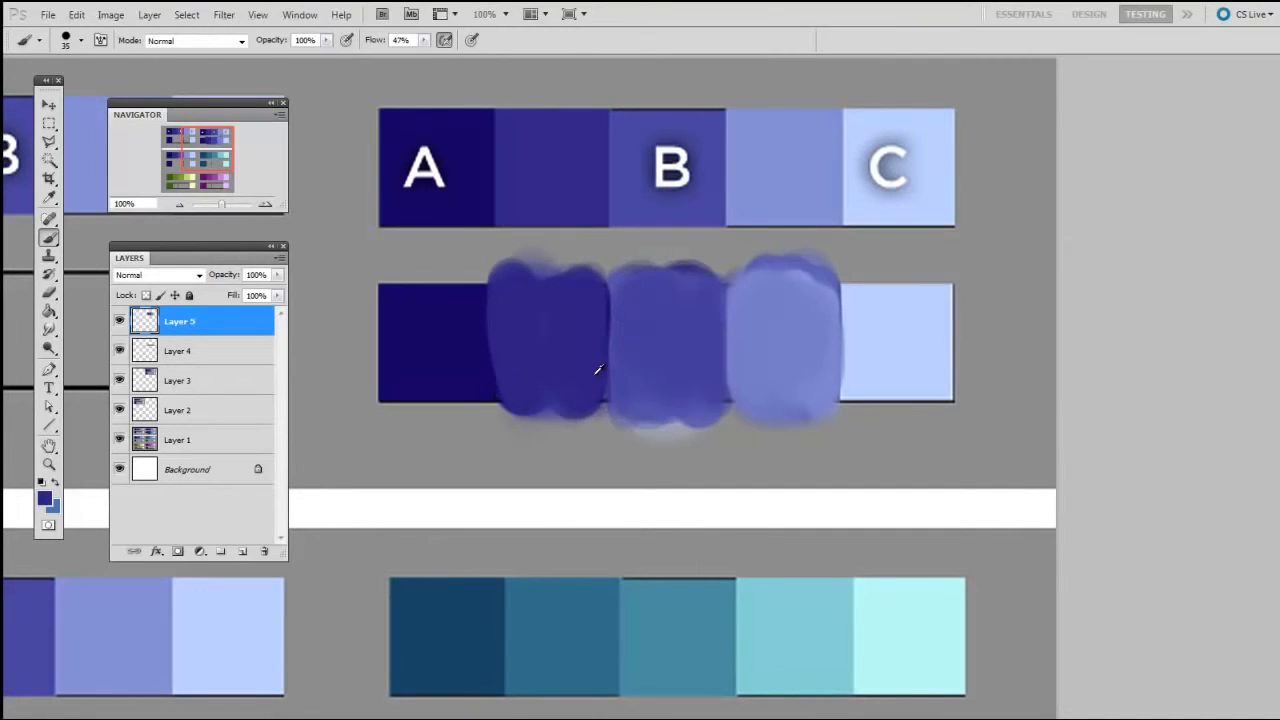
pyautogui.press(']')
pyautogui.keyDown('alt'); pyautogui.click(478, 289); pyautogui.keyUp('alt')
pyautogui.moveTo(946, 380); pyautogui.dragTo(990, 396)
pyautogui.press(']')
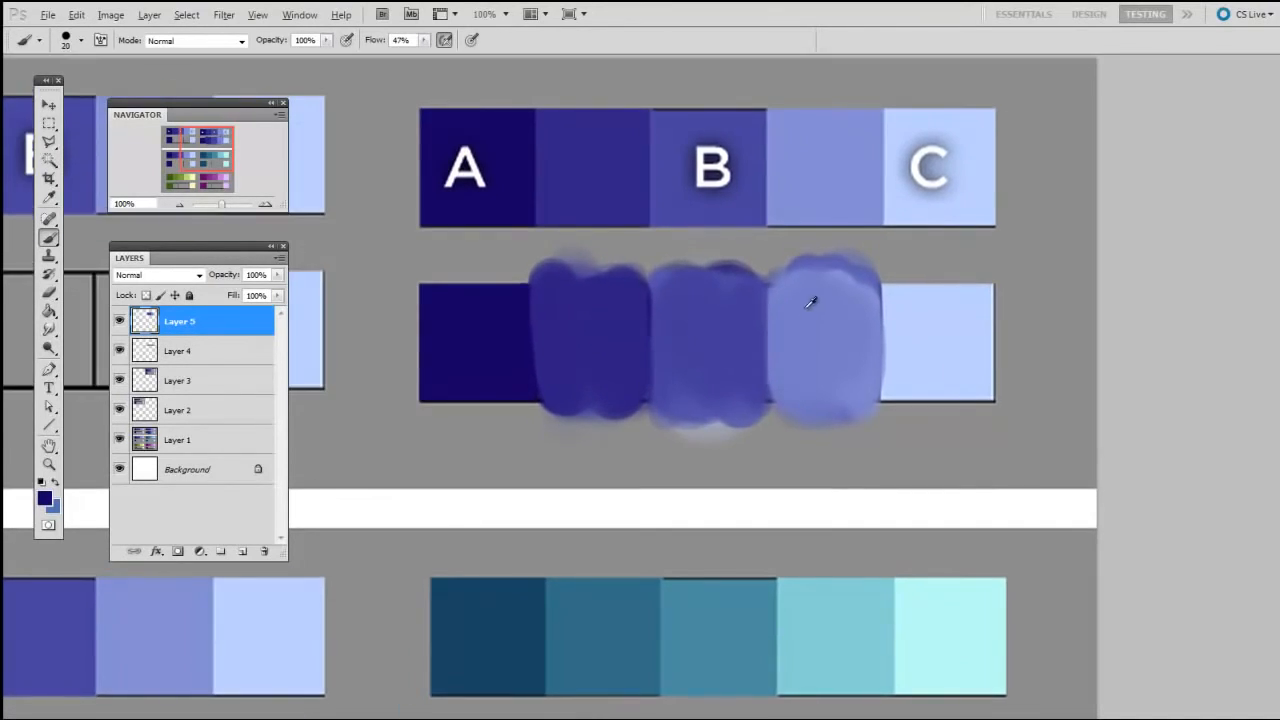
pyautogui.keyDown('alt'); pyautogui.click(838, 290); pyautogui.keyUp('alt')
# Sample the background grey and paint over the paint spilling above and below the blended swatch row
pyautogui.keyDown('alt'); pyautogui.click(963, 276); pyautogui.keyUp('alt')
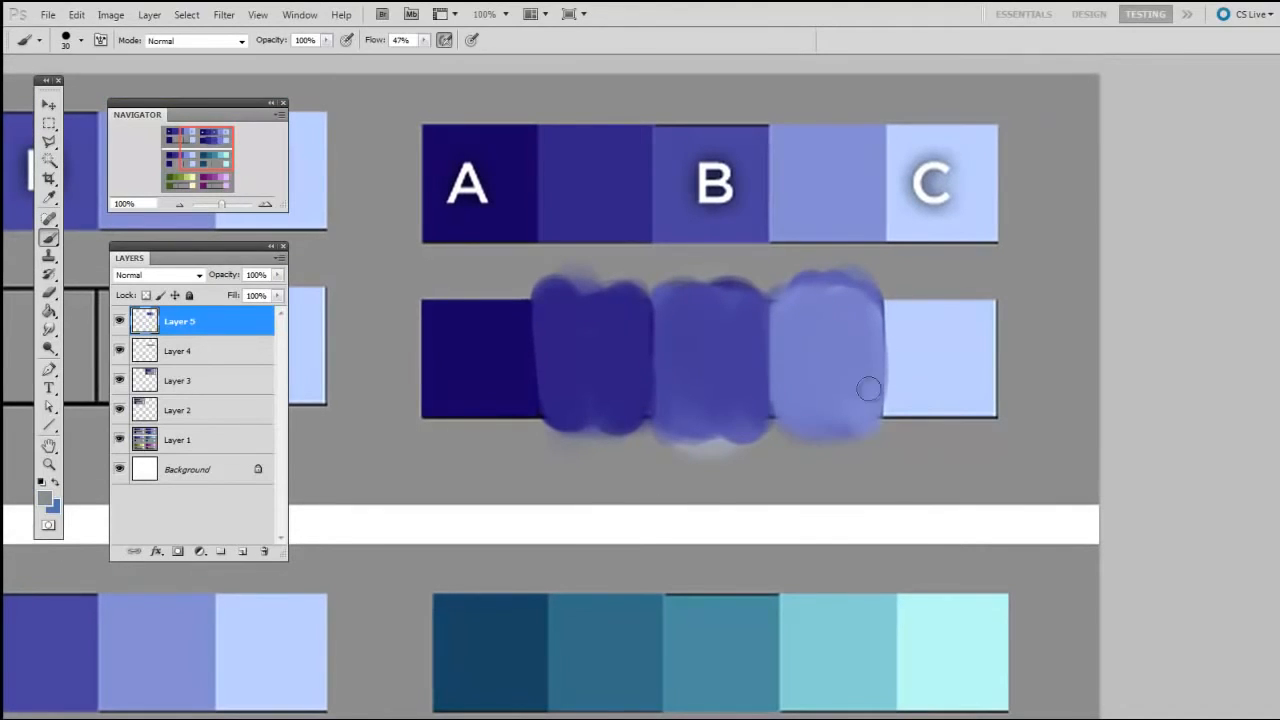
pyautogui.moveTo(419, 288)
pyautogui.mouseDown()
pyautogui.moveTo(652, 274)
pyautogui.moveTo(954, 298)
pyautogui.mouseUp()
pyautogui.moveTo(523, 274); pyautogui.dragTo(872, 271)
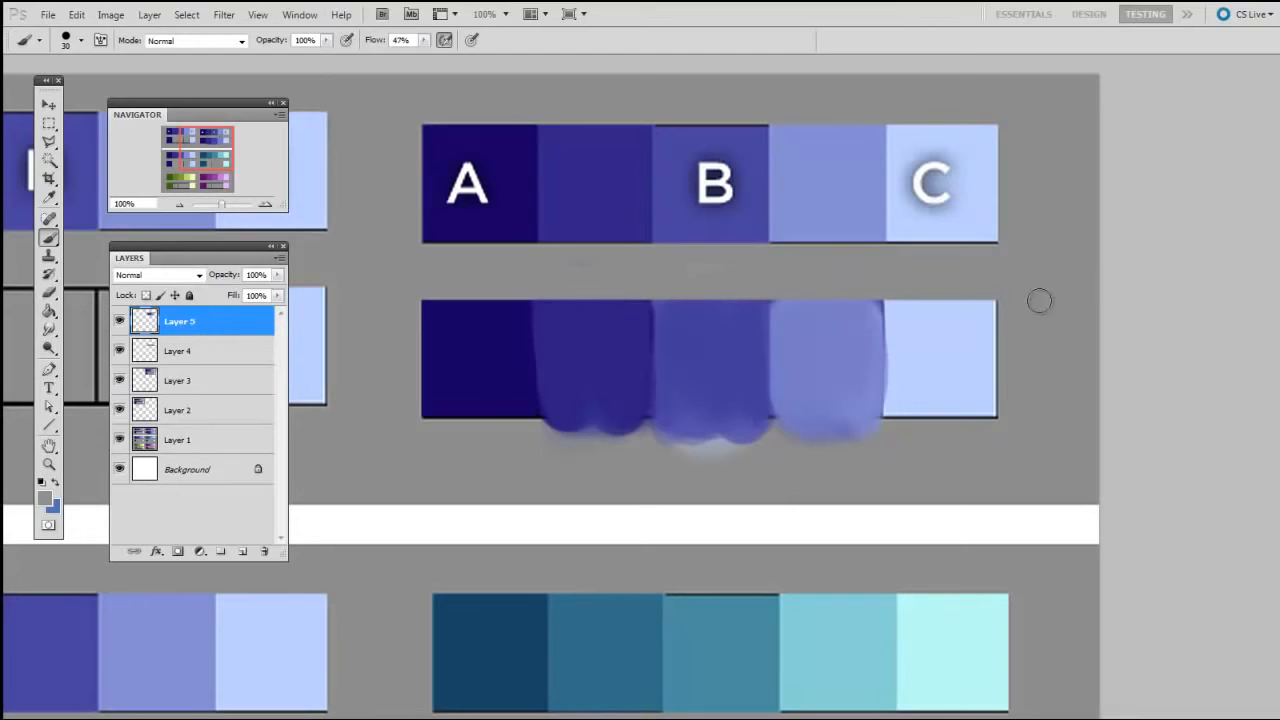
pyautogui.moveTo(432, 431); pyautogui.dragTo(1039, 448)
pyautogui.press(']')
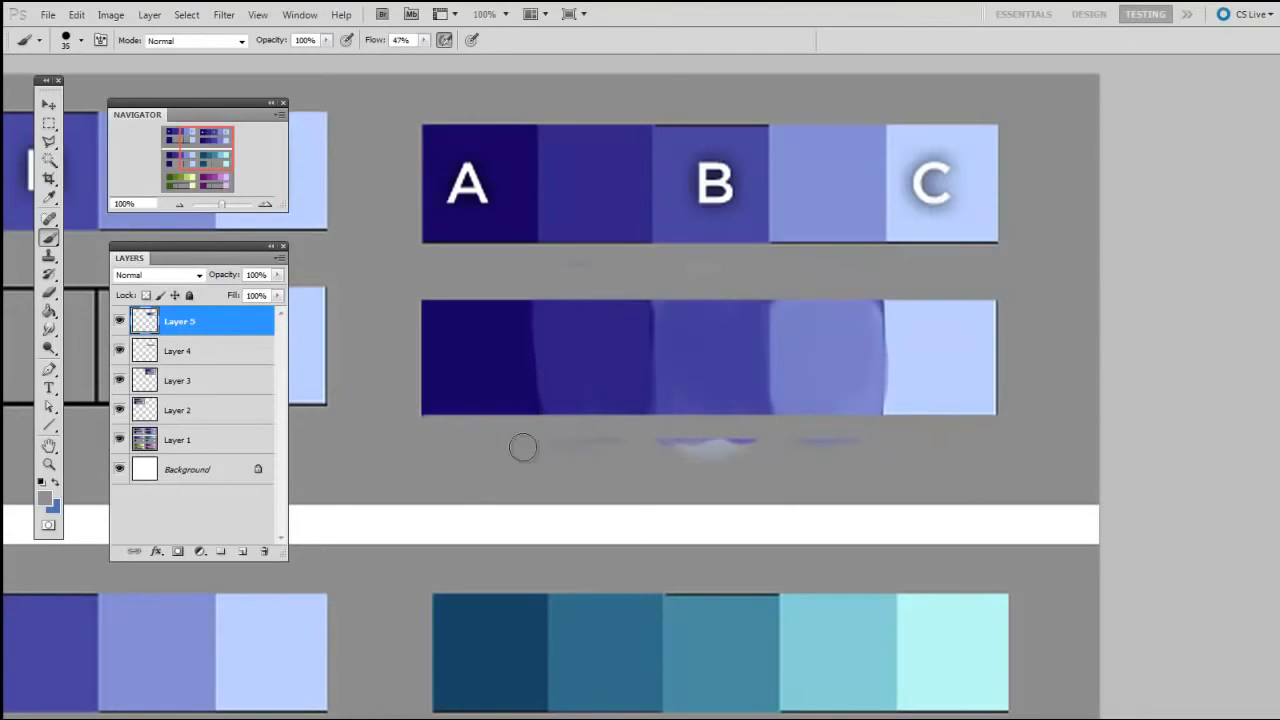
pyautogui.moveTo(523, 446); pyautogui.dragTo(884, 450)
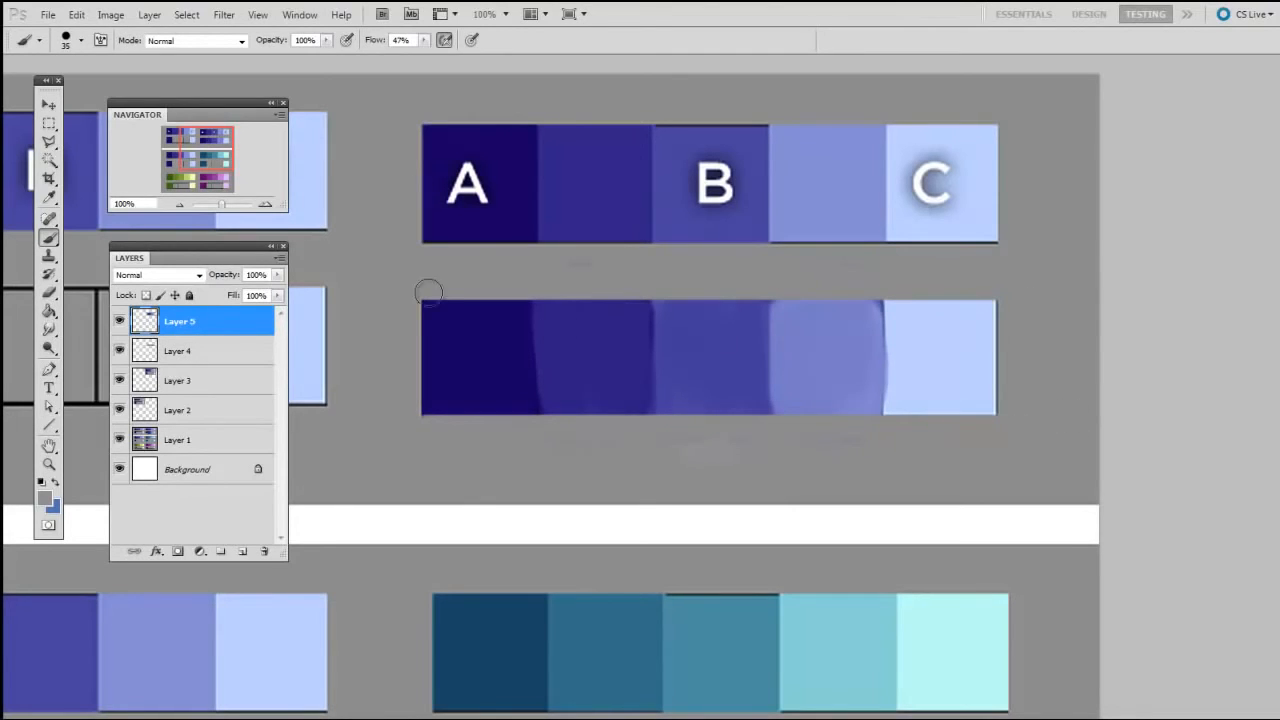
# Examine the finished blue row alongside the remaining blue, teal, green and purple practice rows at 66.67% zoom
pyautogui.moveTo(1041, 433)
pyautogui.mouseDown()
pyautogui.moveTo(1043, 398)
pyautogui.moveTo(1069, 386)
pyautogui.mouseUp()
pyautogui.moveTo(913, 478); pyautogui.dragTo(1209, 160)
pyautogui.hotkey('ctrl', '-')
pyautogui.moveTo(1134, 709); pyautogui.dragTo(1150, 648)
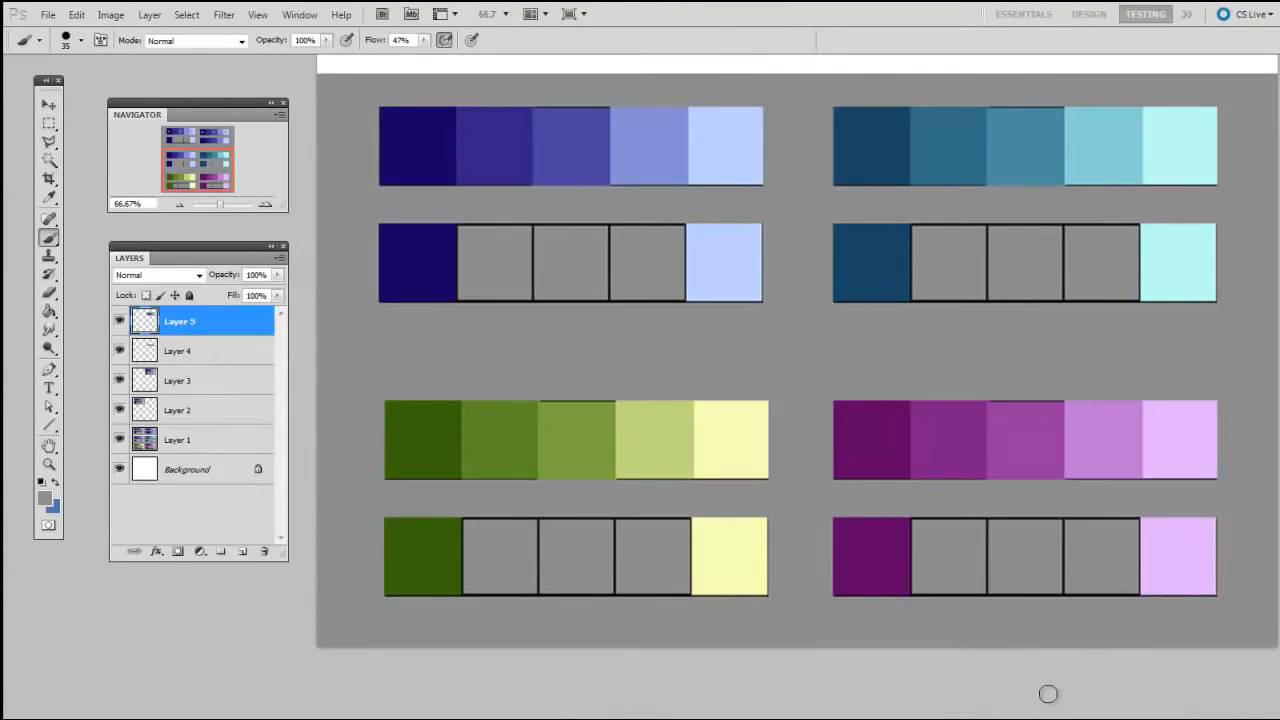
pyautogui.moveTo(1043, 647); pyautogui.dragTo(1036, 659)
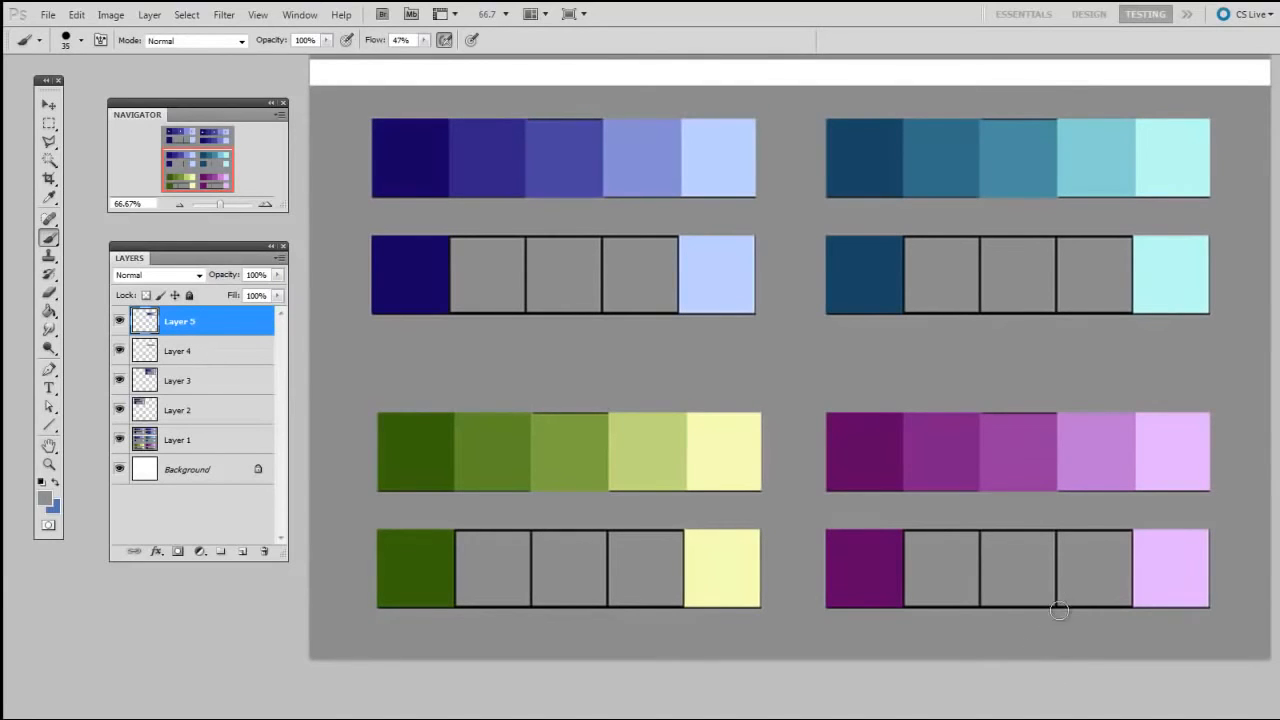
pyautogui.moveTo(1086, 328); pyautogui.dragTo(1015, 688)
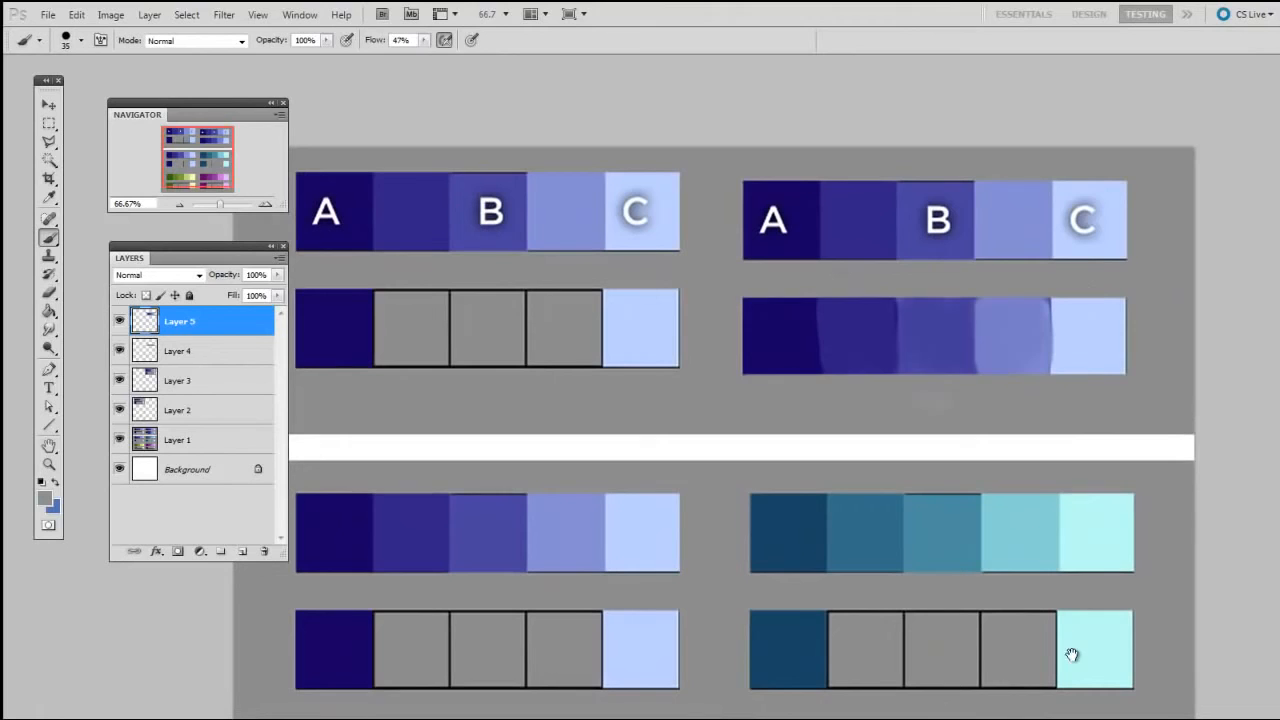
pyautogui.moveTo(1071, 655); pyautogui.dragTo(1076, 653)
pyautogui.moveTo(1034, 690); pyautogui.dragTo(1038, 690)
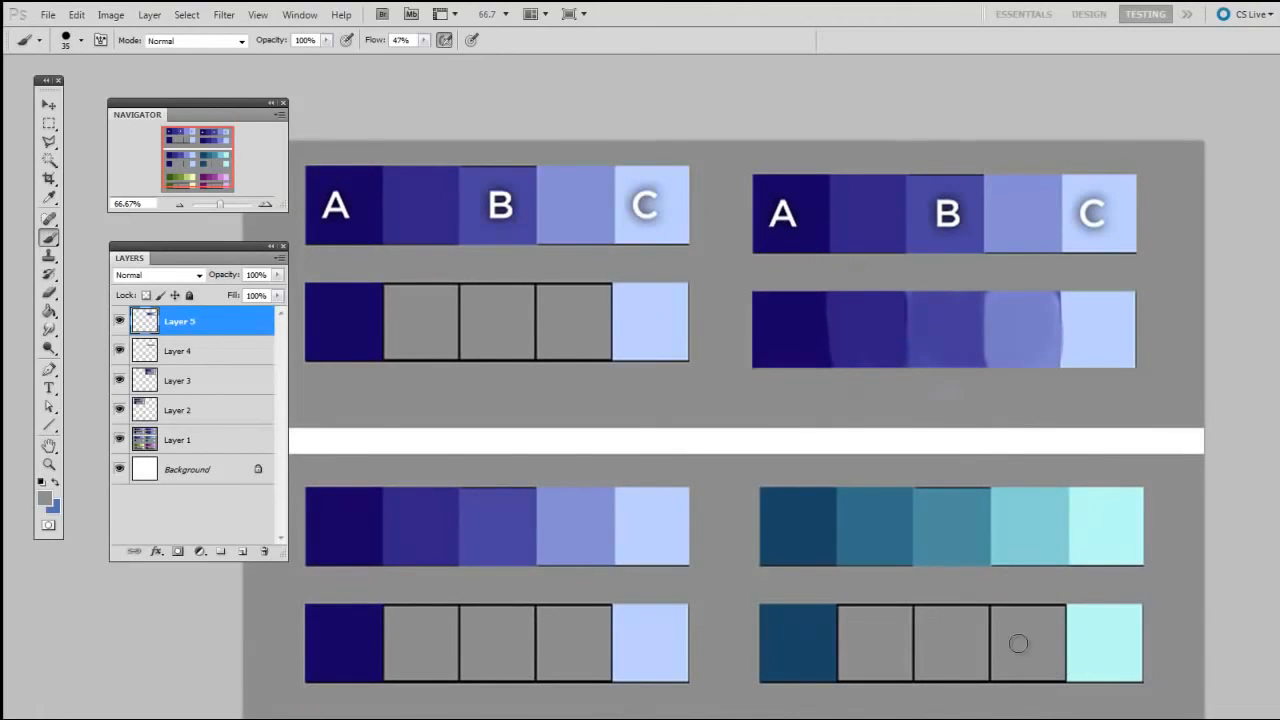
pyautogui.moveTo(1002, 694); pyautogui.dragTo(1020, 665)
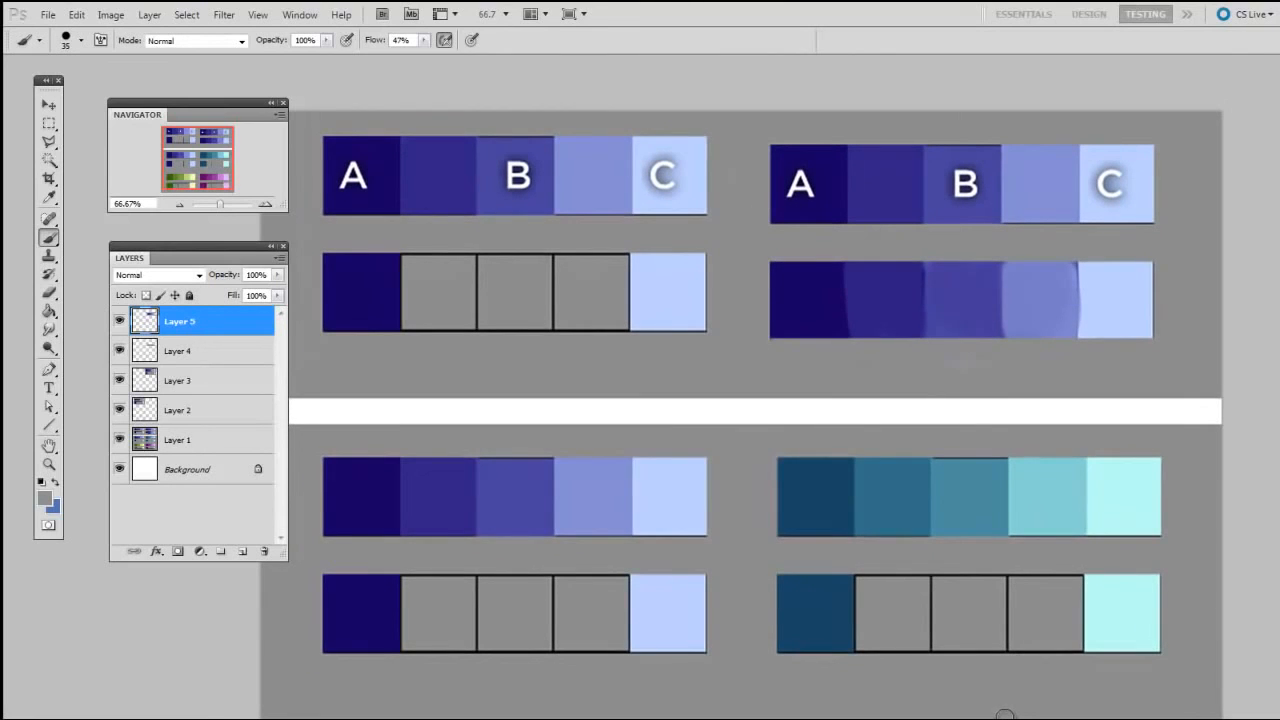